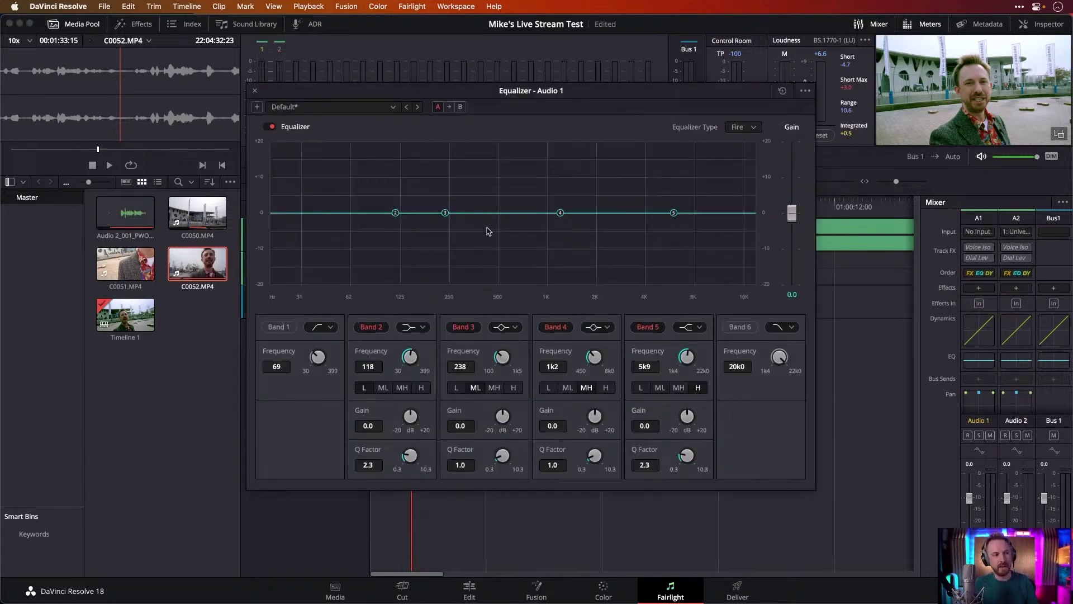
Enable the Band 1 low cut on Audio 1's EQ near 100 Hz during playback, then save
click(276, 328)
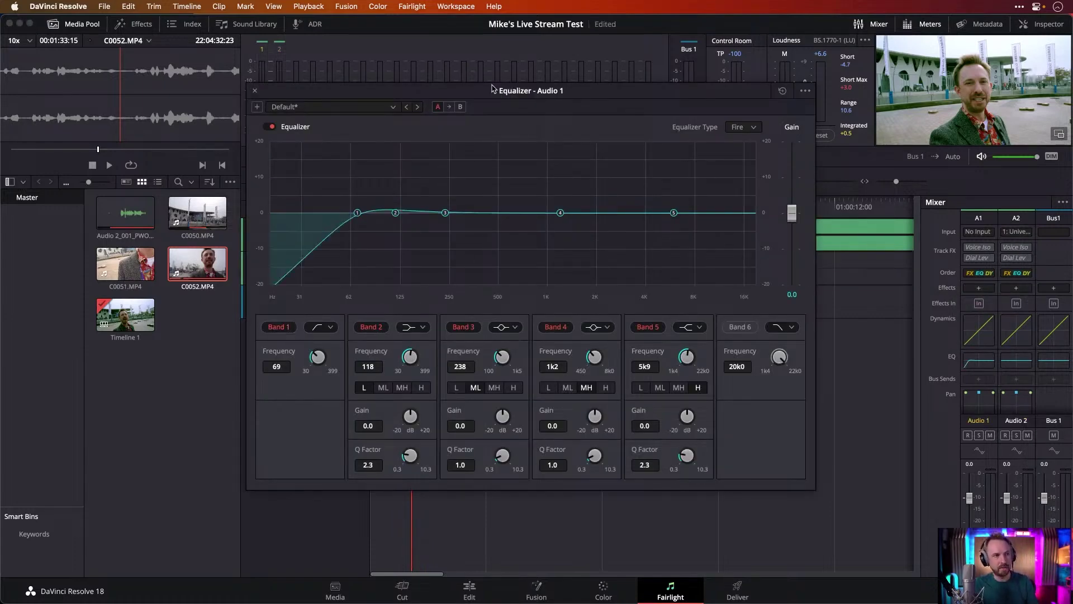
drag(506, 92, 709, 107)
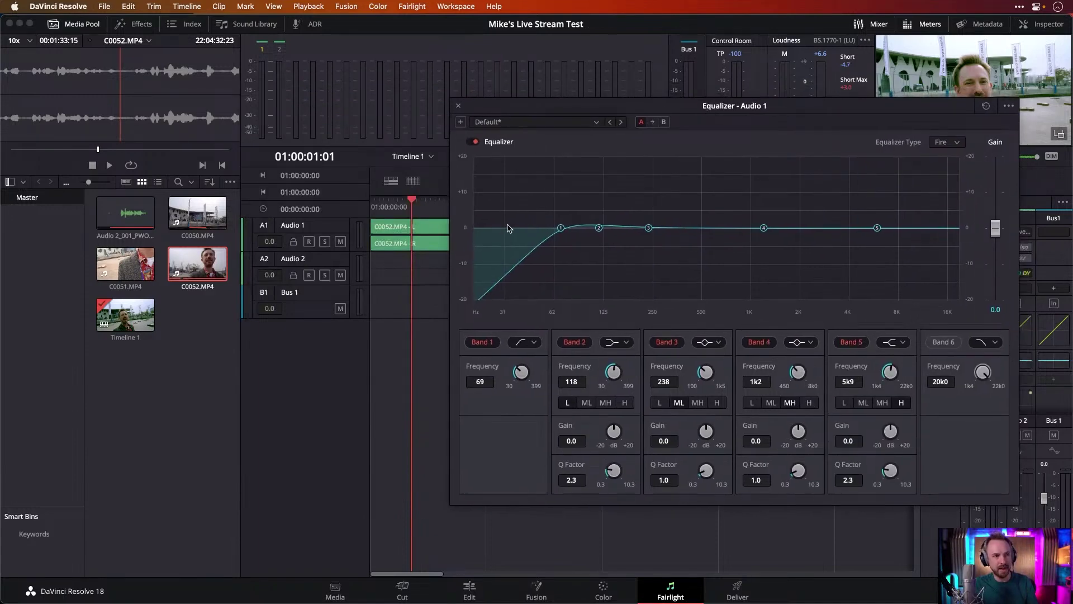
click(372, 207)
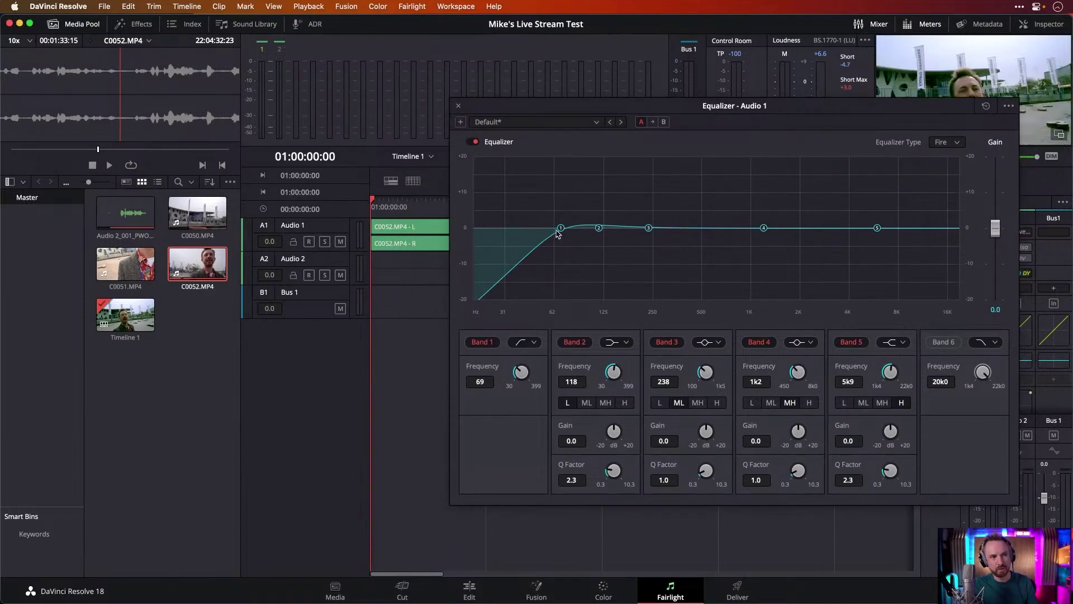
key(space)
mouse_move(559, 230)
mouse_down()
mouse_move(654, 228)
mouse_move(571, 219)
mouse_up()
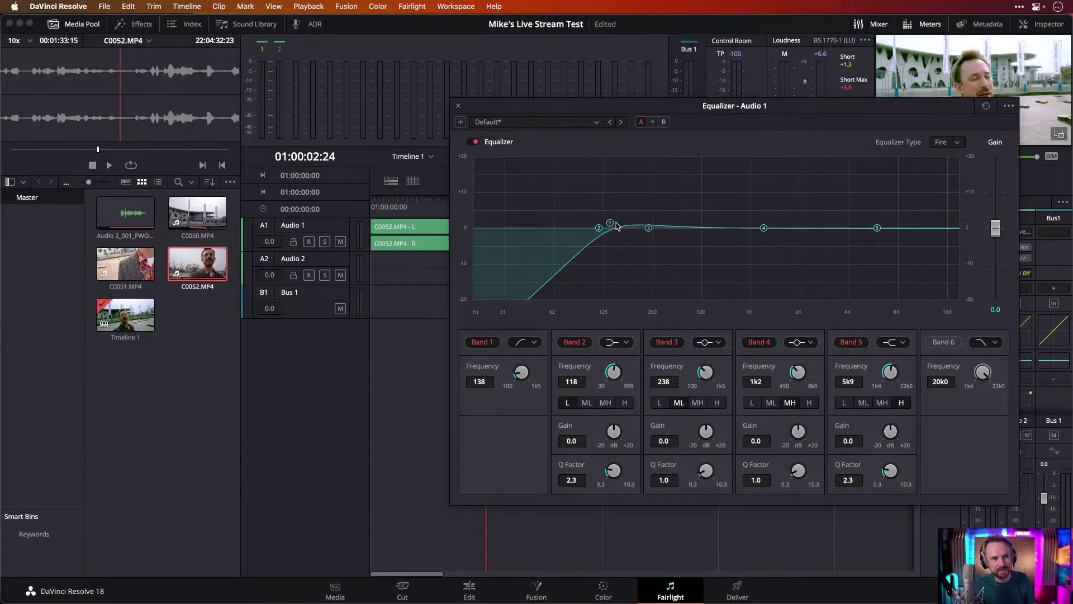
drag(571, 219, 589, 229)
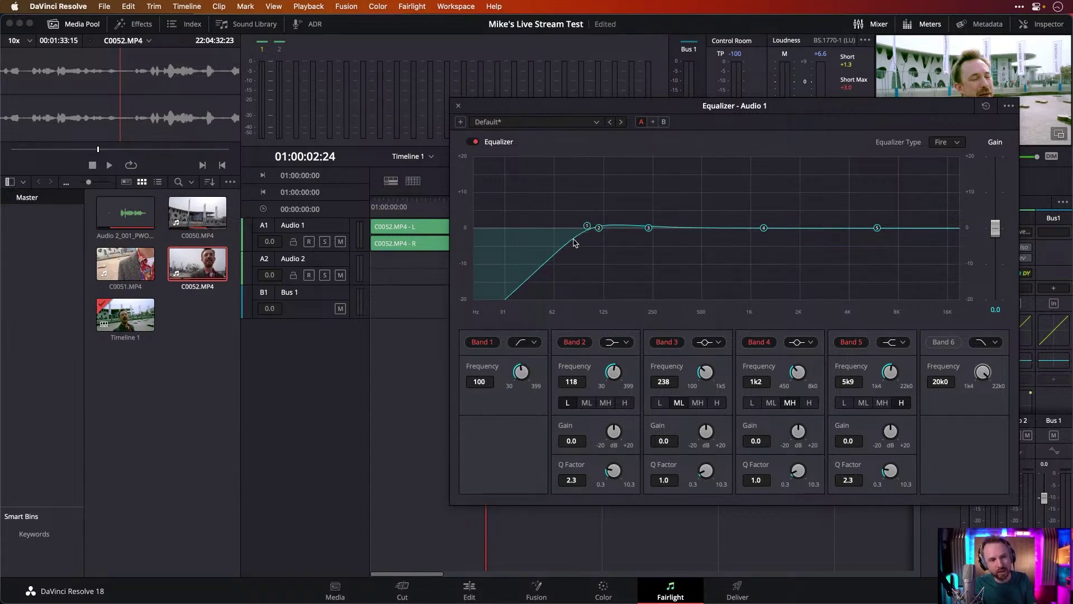
key(super+s)
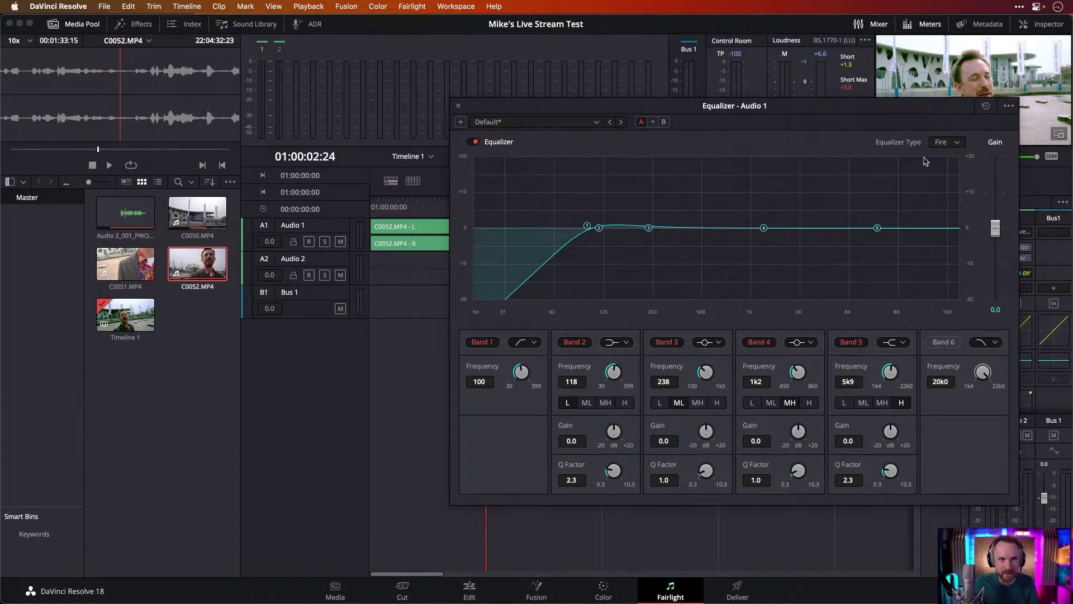
Audition the Earth, Air and Ice equalizer types on Audio 1
click(944, 143)
click(943, 157)
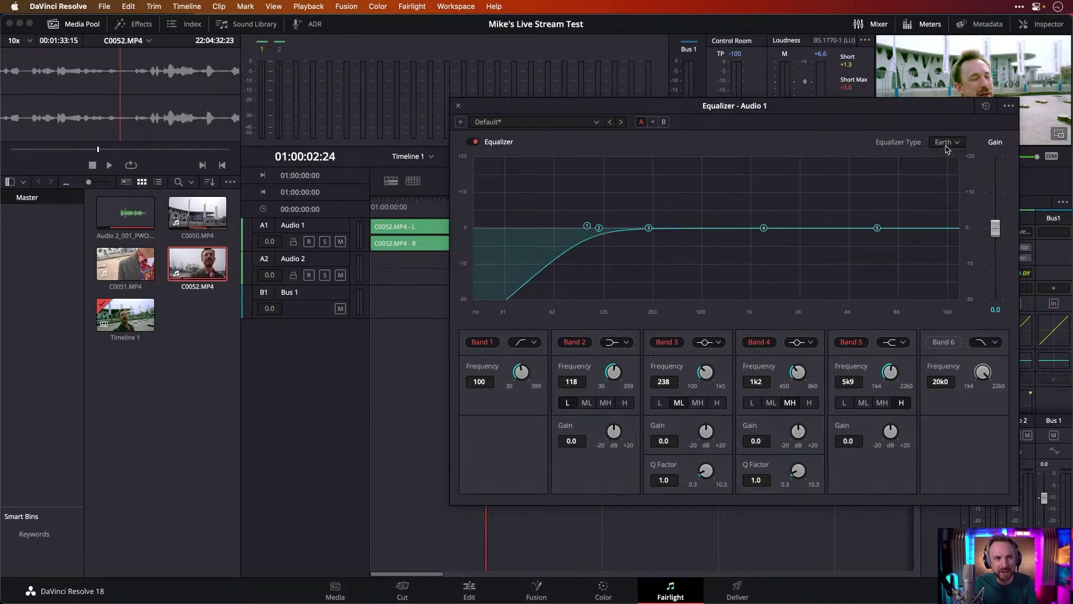
click(941, 170)
click(944, 143)
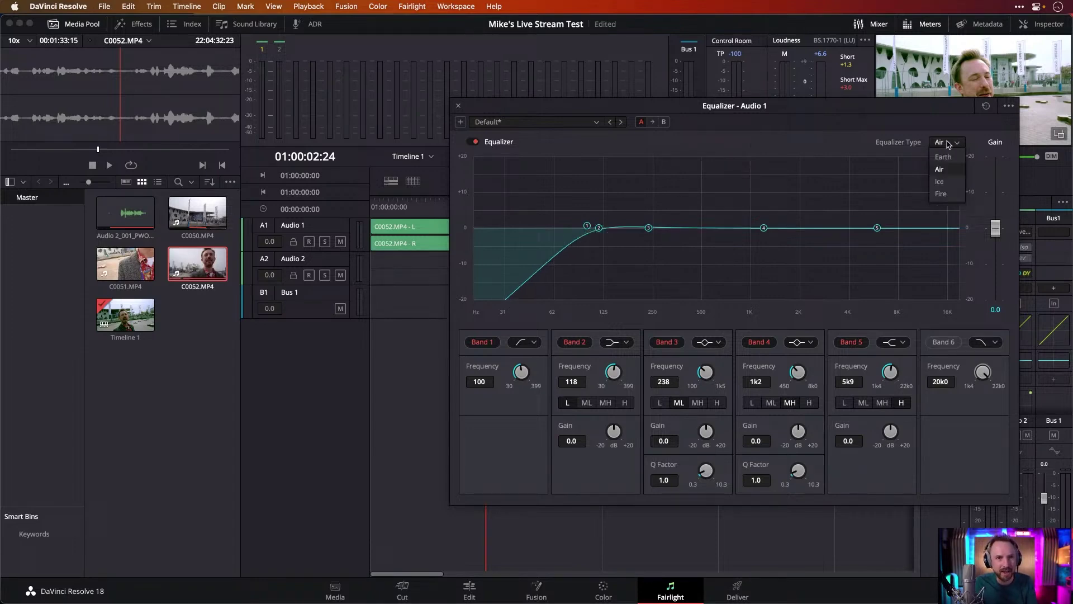
click(943, 180)
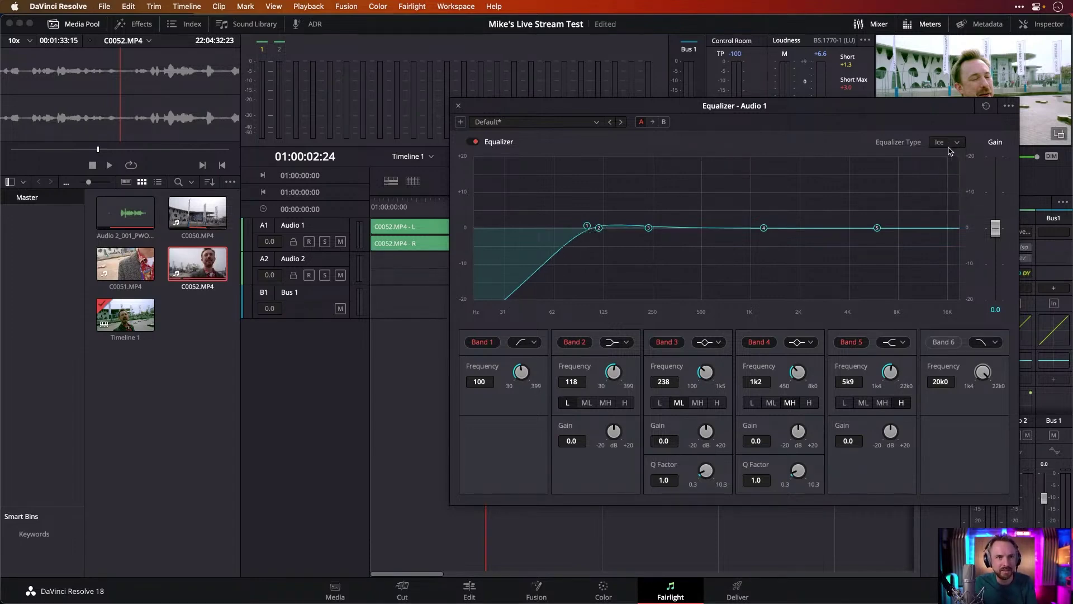
click(946, 143)
click(944, 180)
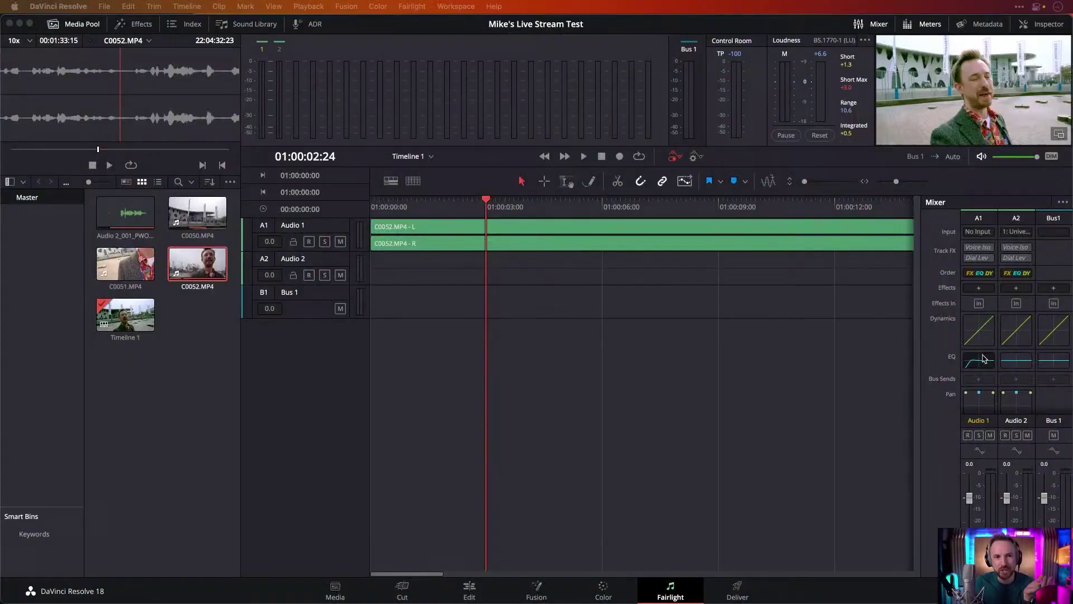
Reopen and re-enable the Audio 1 equalizer, setting its type to Earth (193 Hz cut)
double_click(984, 360)
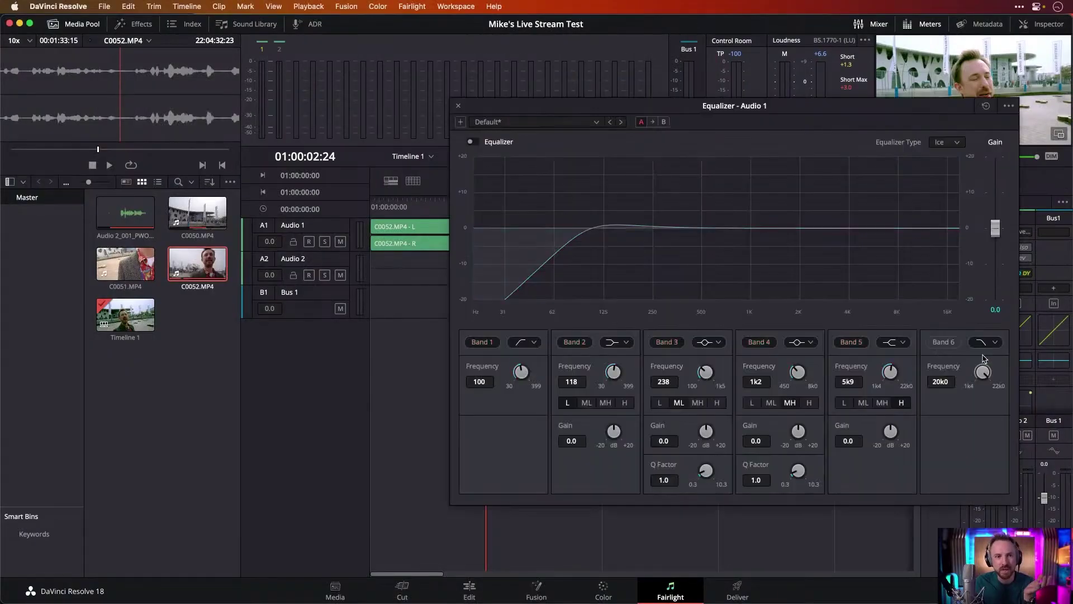
click(472, 142)
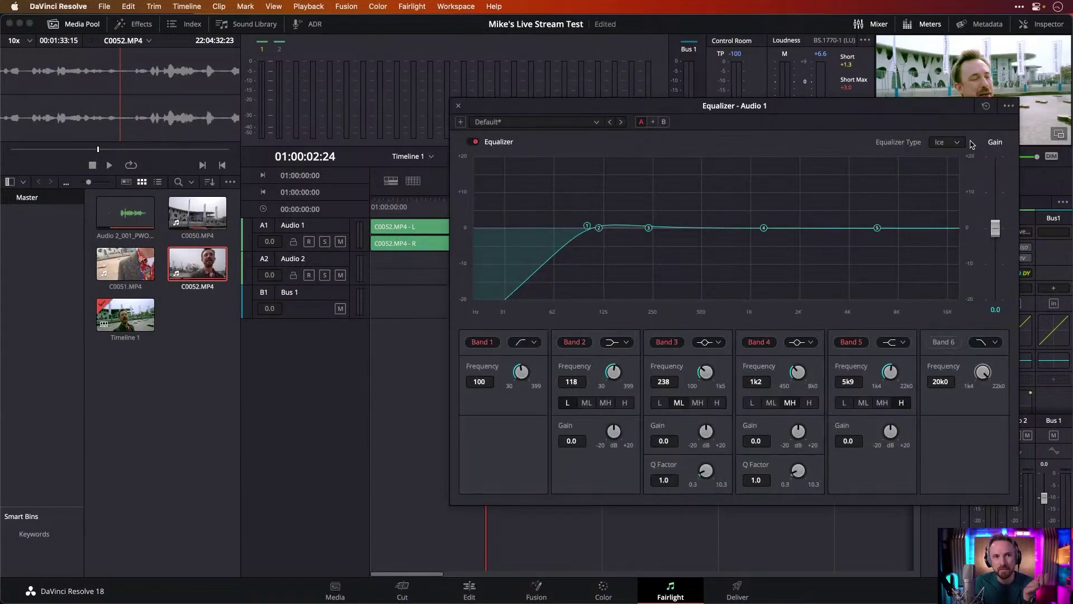
click(952, 142)
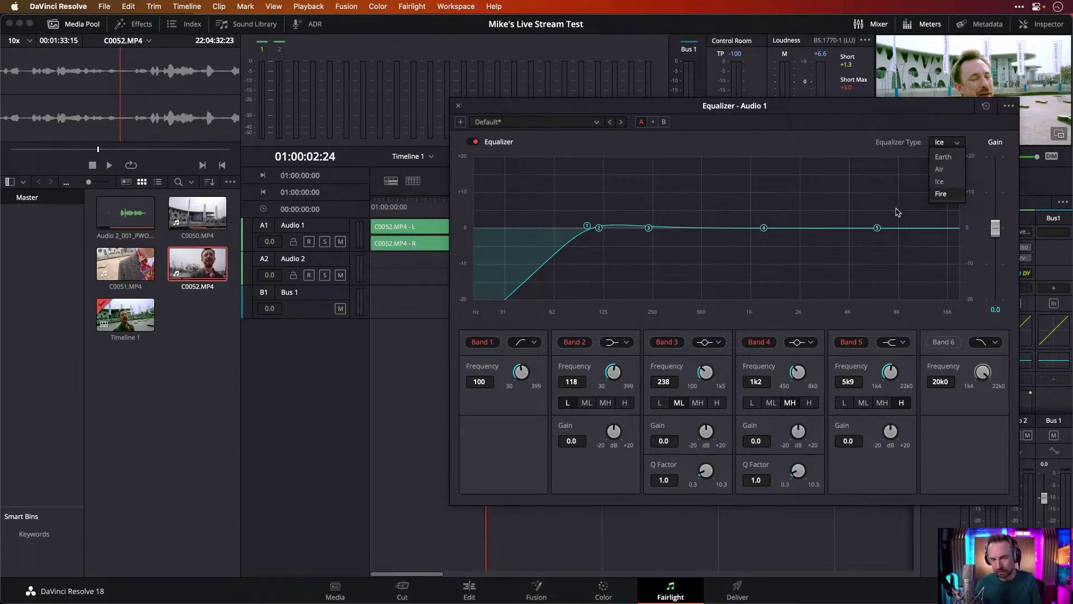
click(944, 158)
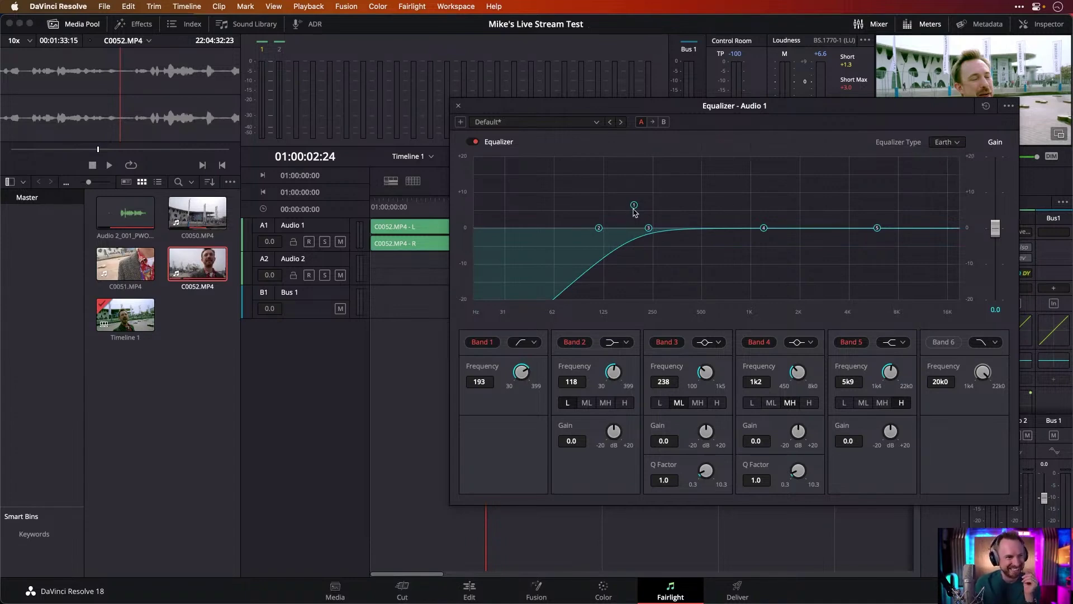
Lower the Band 1 cut to 109 Hz and boost Band 5 by +6.3 dB from 2.9 kHz
drag(634, 206, 593, 210)
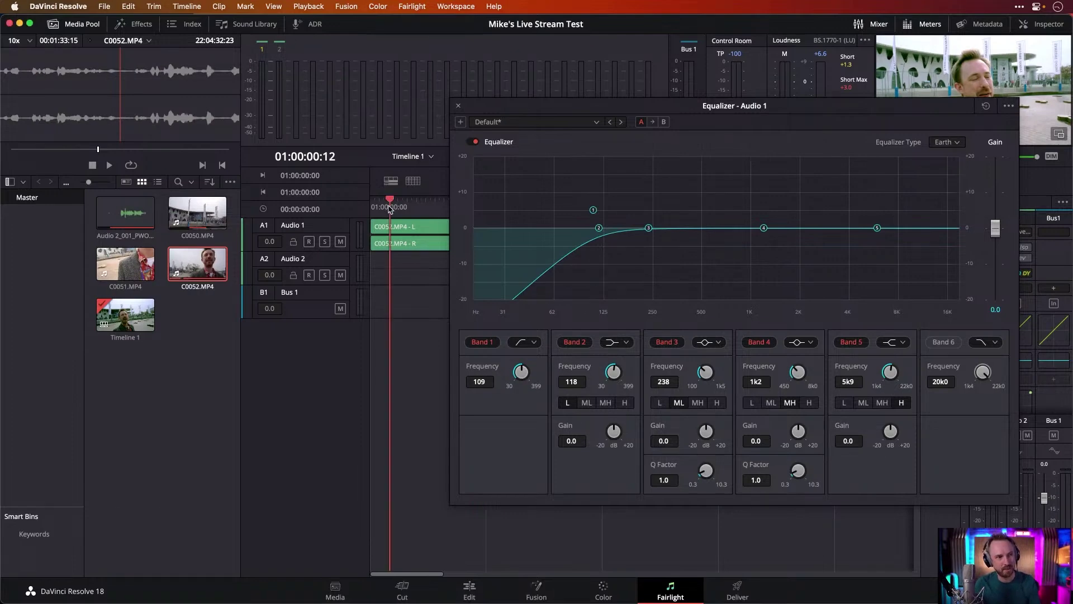
key(space)
drag(877, 227, 828, 207)
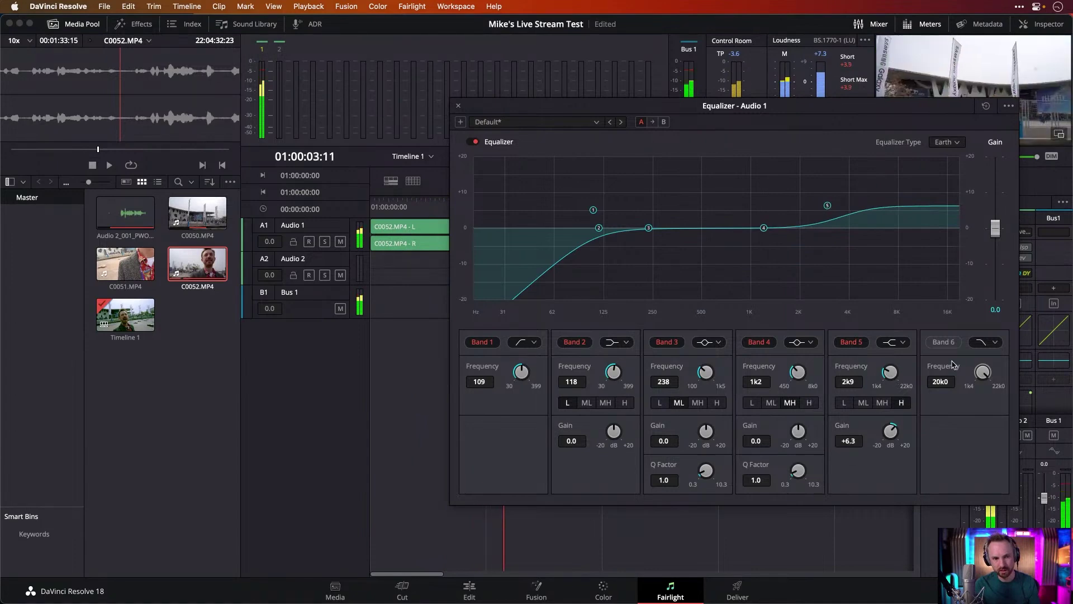
key(space)
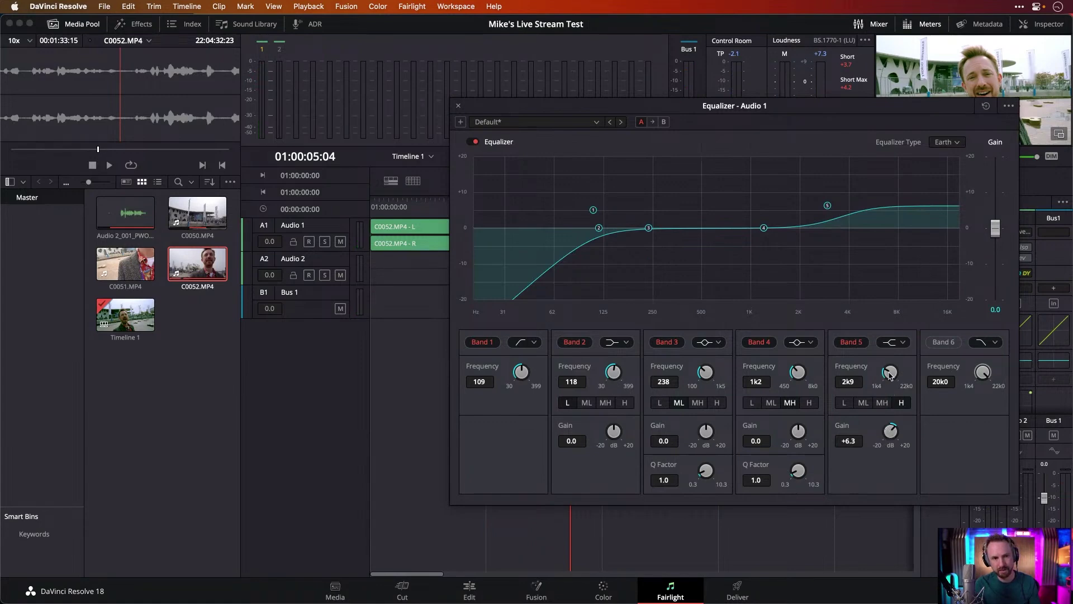
Try a bell shape on Band 5, then return it to a shelf
click(897, 343)
click(894, 373)
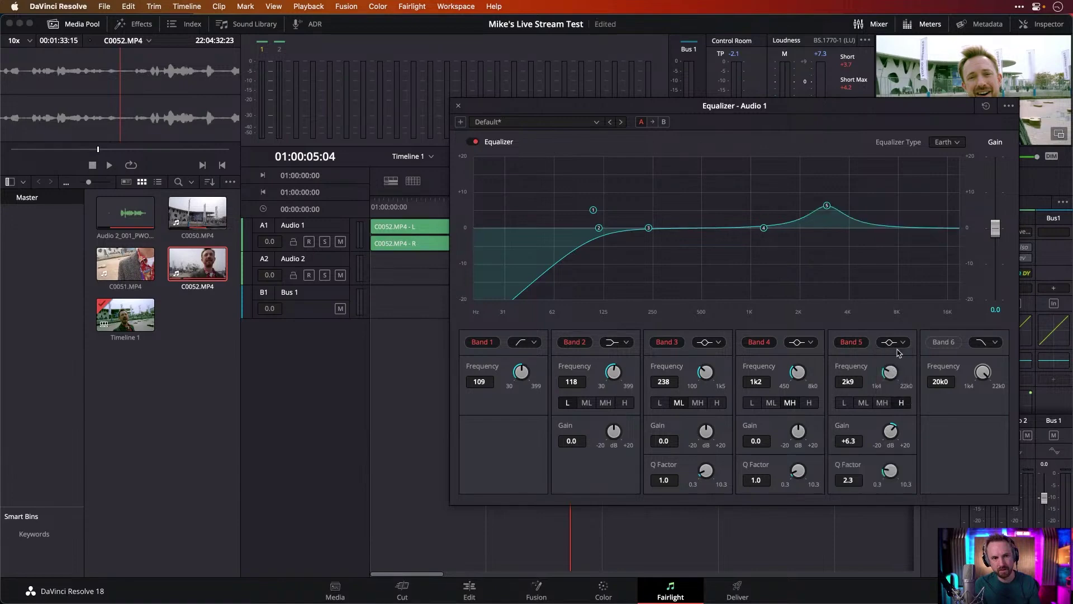
click(895, 345)
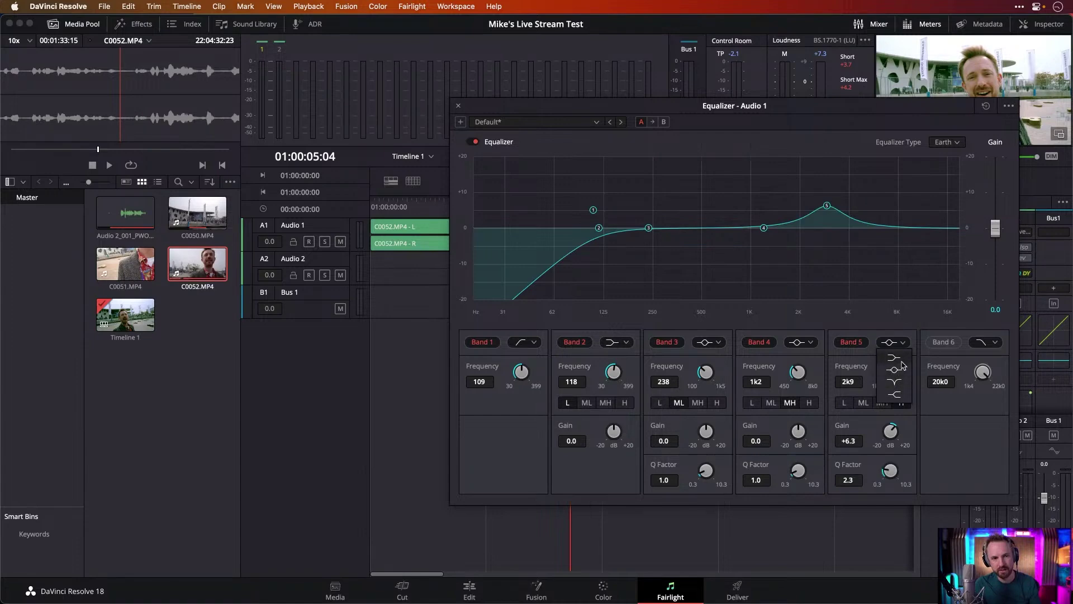
click(899, 363)
click(902, 344)
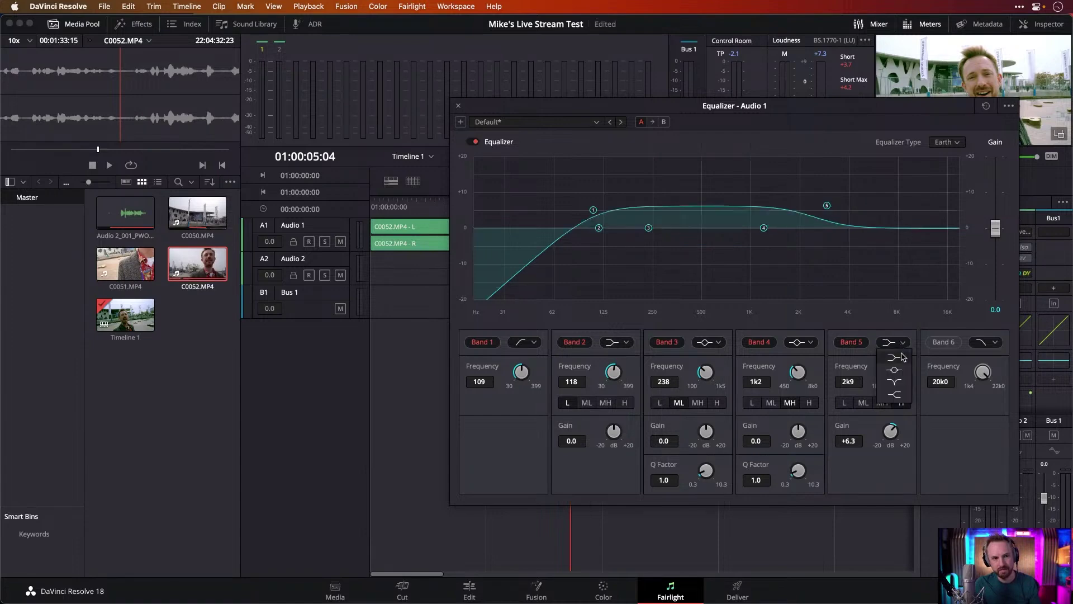
click(900, 392)
Enable the Band 6 low-pass with its cutoff near 15.9 kHz
click(935, 344)
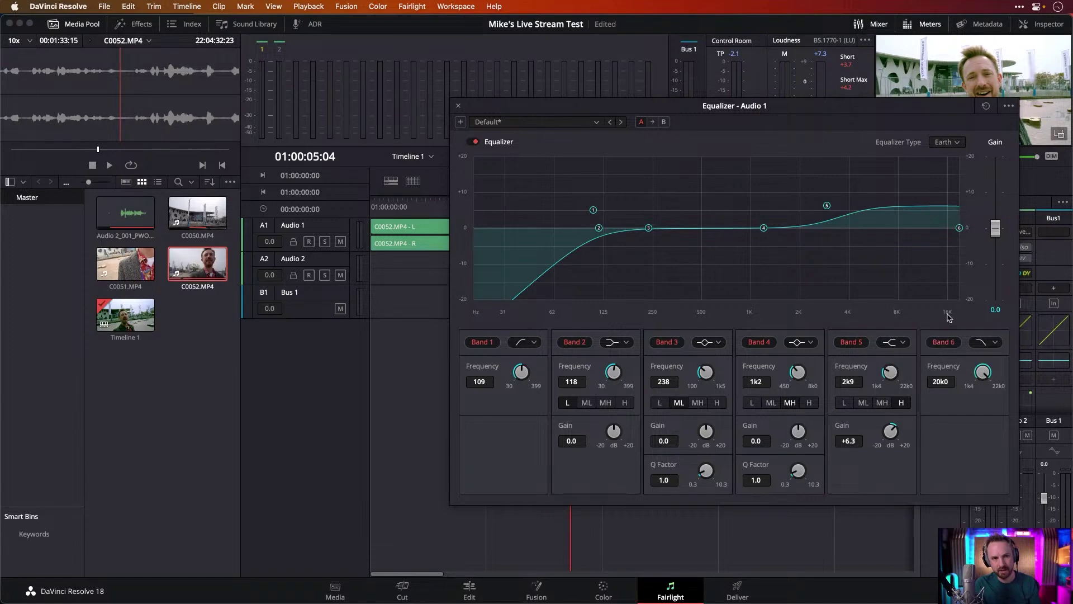
drag(961, 228, 926, 229)
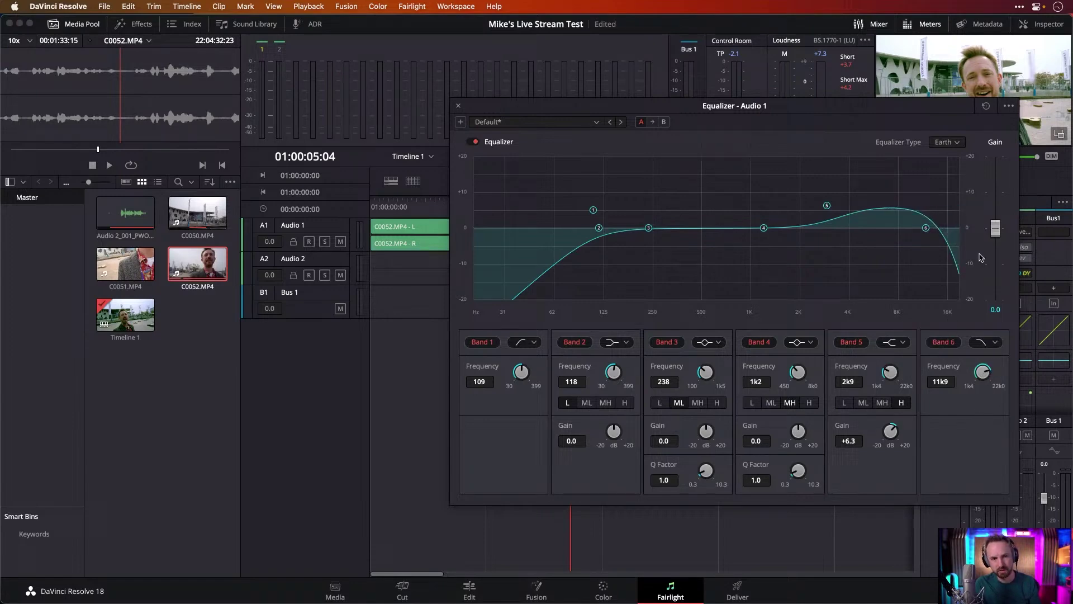
mouse_move(925, 229)
mouse_down()
mouse_move(874, 230)
mouse_move(946, 202)
mouse_up()
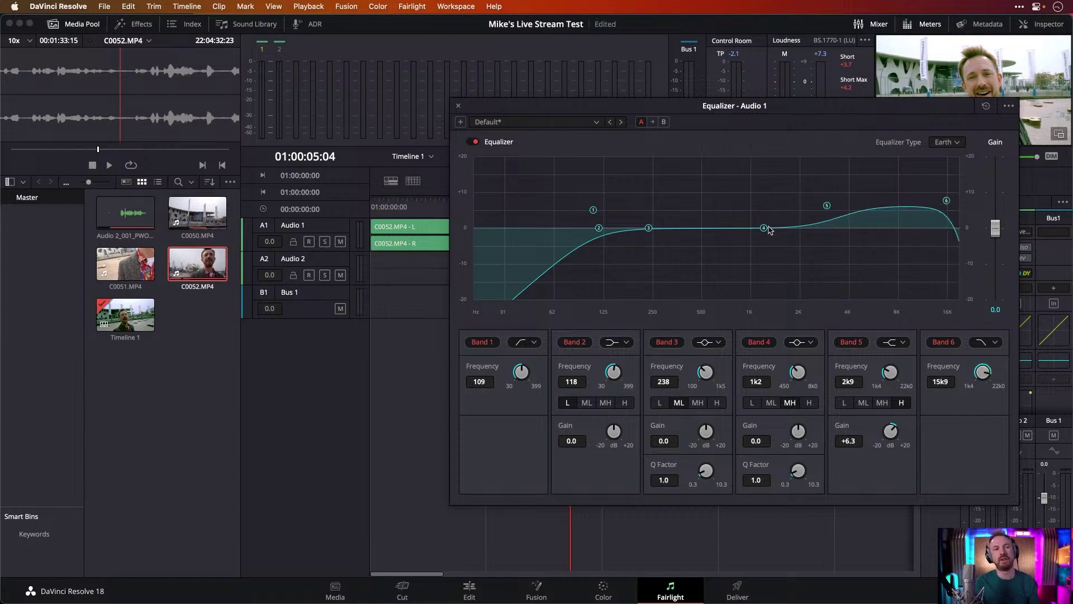
Make Band 4 a narrow Q 10.3 notch of -7.7 dB at 1.1 kHz
drag(762, 229, 747, 162)
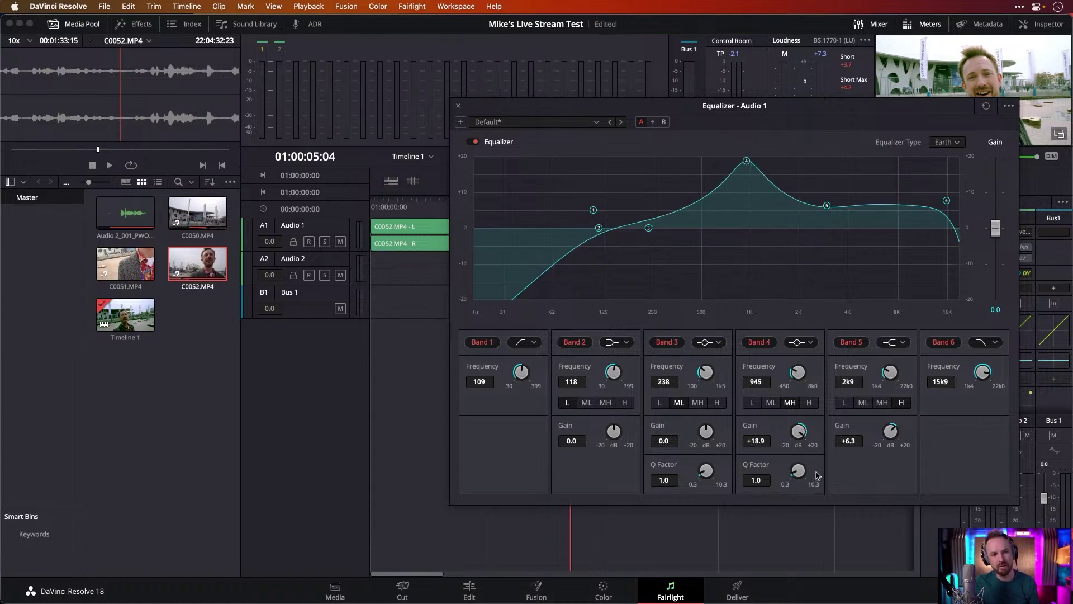
drag(799, 472, 973, 448)
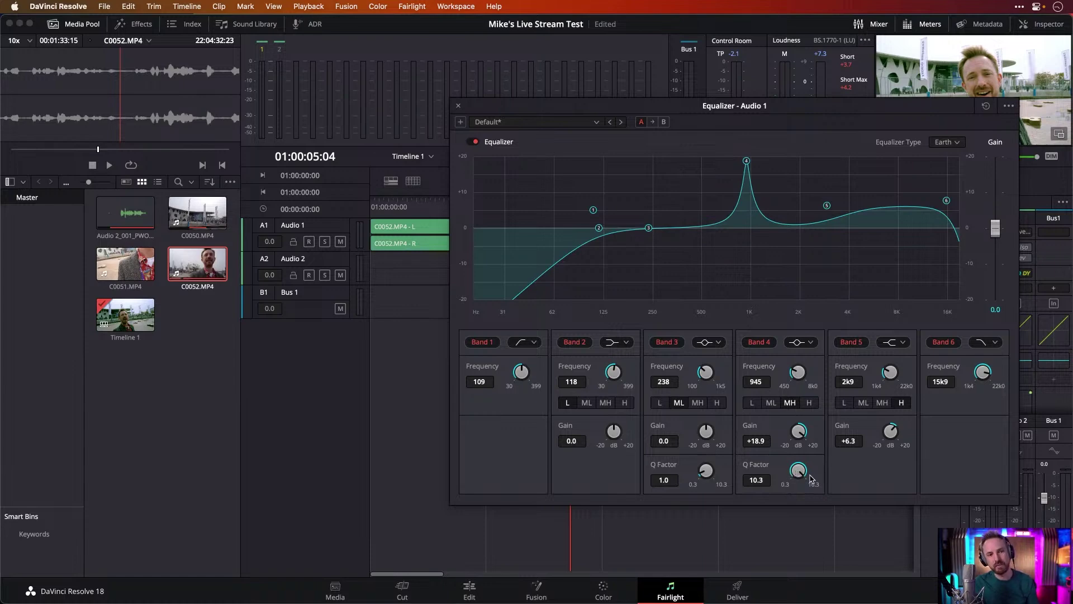
mouse_move(748, 161)
mouse_down()
mouse_move(791, 154)
mouse_move(699, 159)
mouse_move(754, 158)
mouse_up()
key(space)
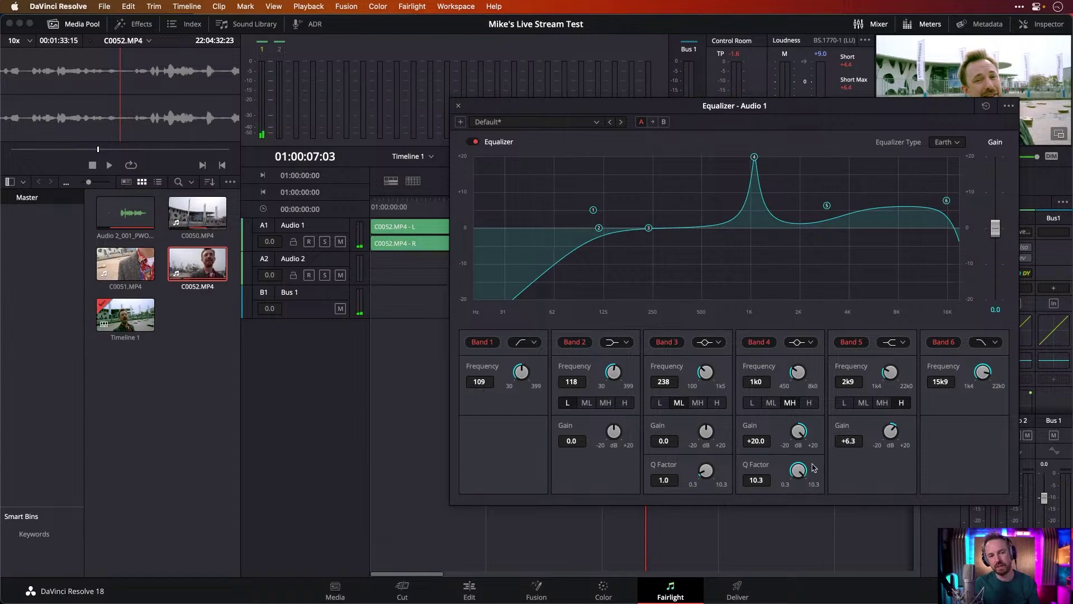
mouse_move(755, 157)
mouse_down()
mouse_move(780, 162)
mouse_move(816, 143)
mouse_move(756, 154)
mouse_up()
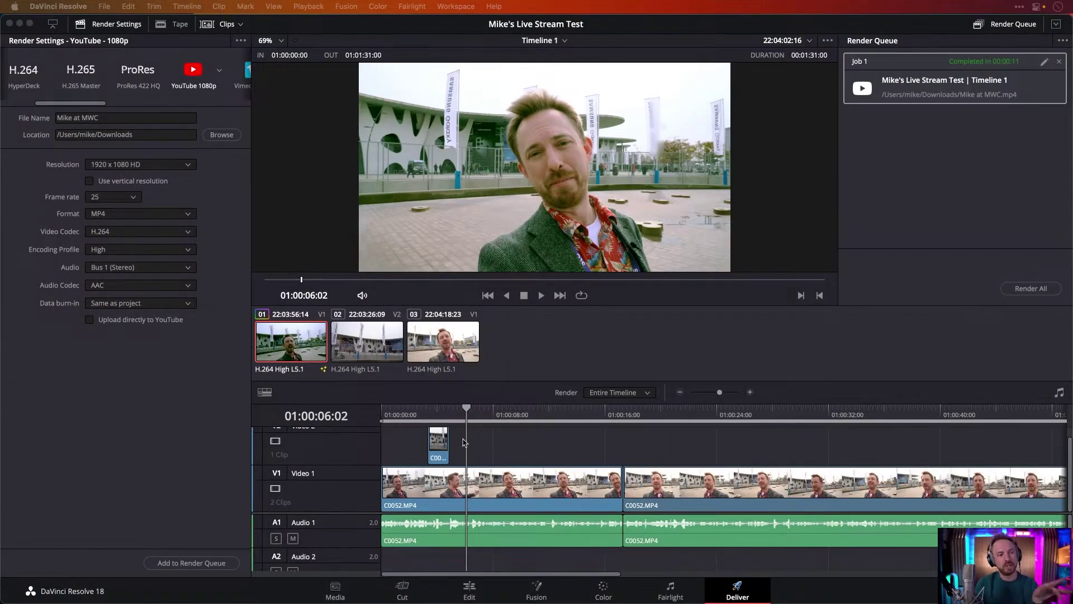
Turn on Voice Iso in the A1 mixer strip, play the clip, then return to the start
click(676, 588)
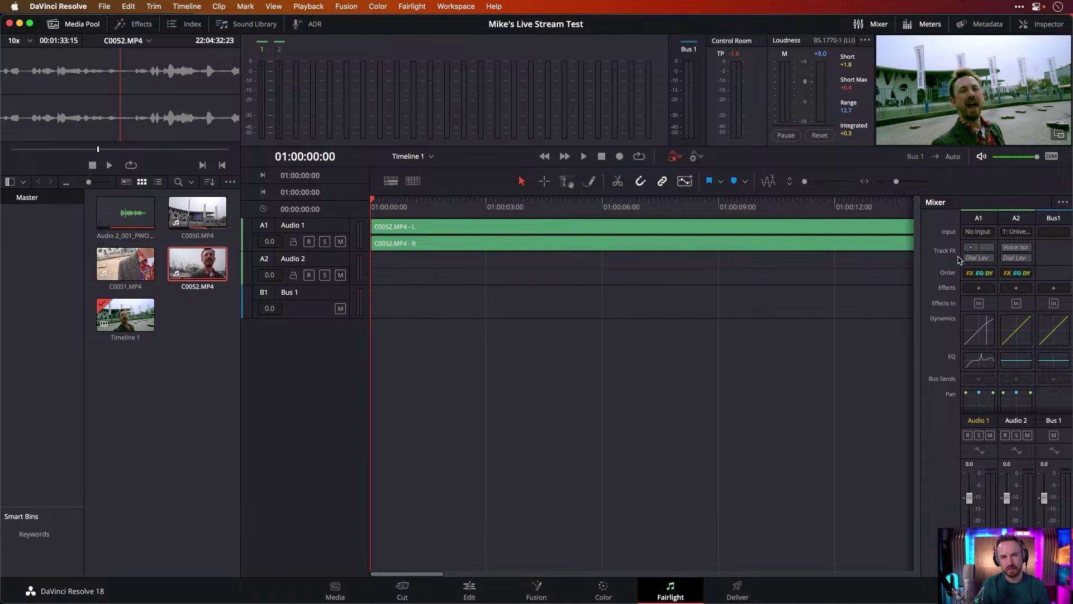
click(971, 247)
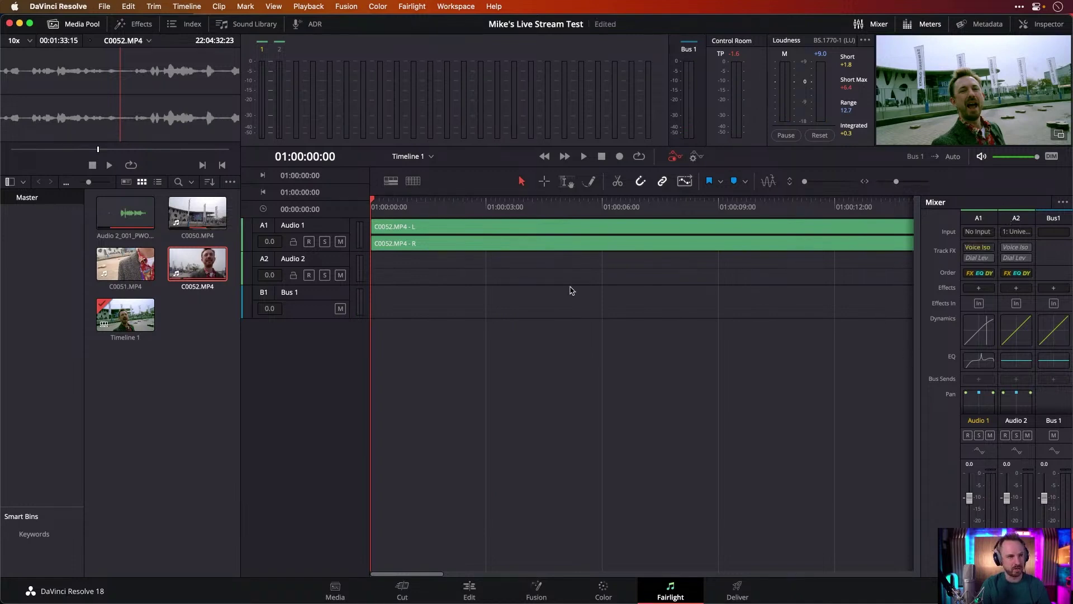
key(space)
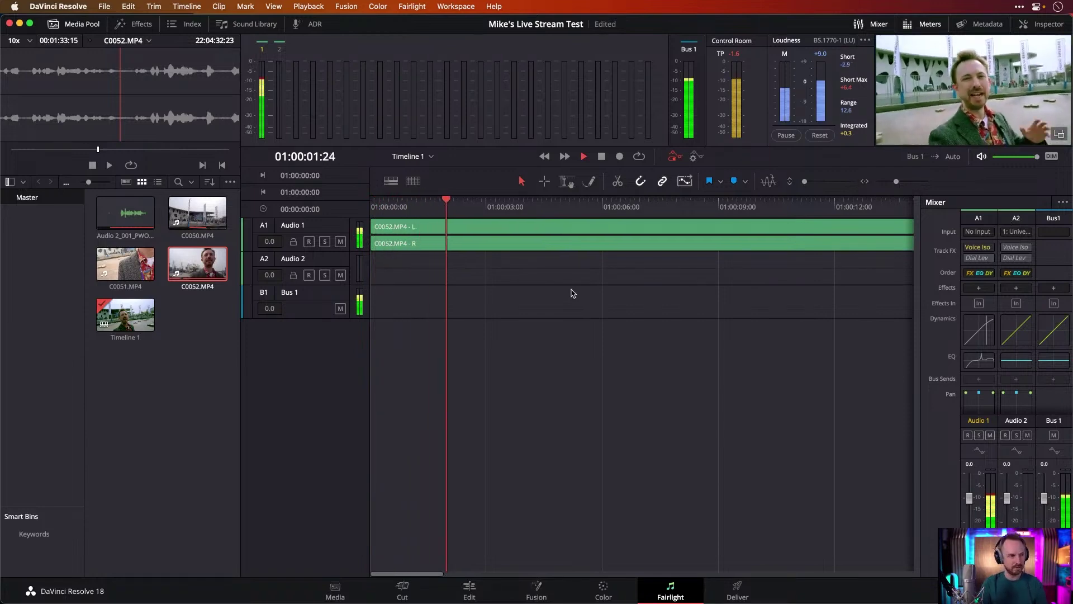
key(space)
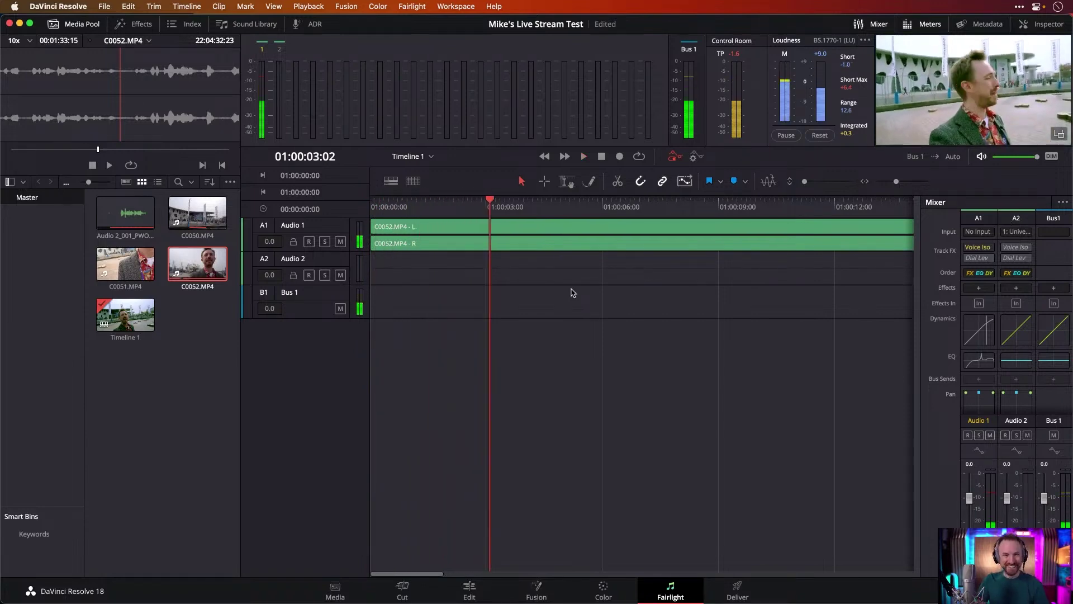
key(space)
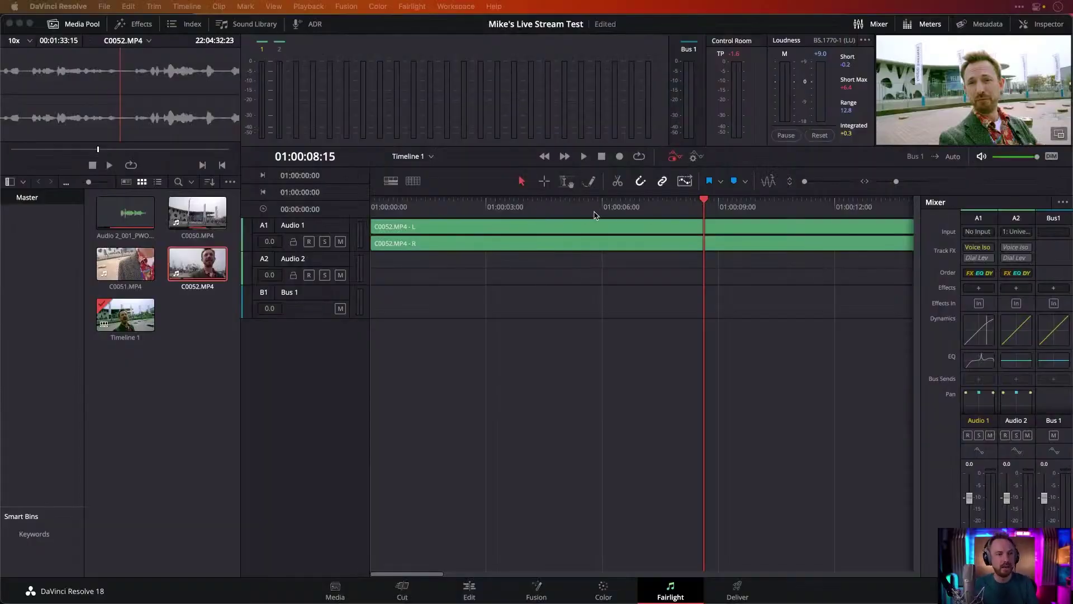
key(space)
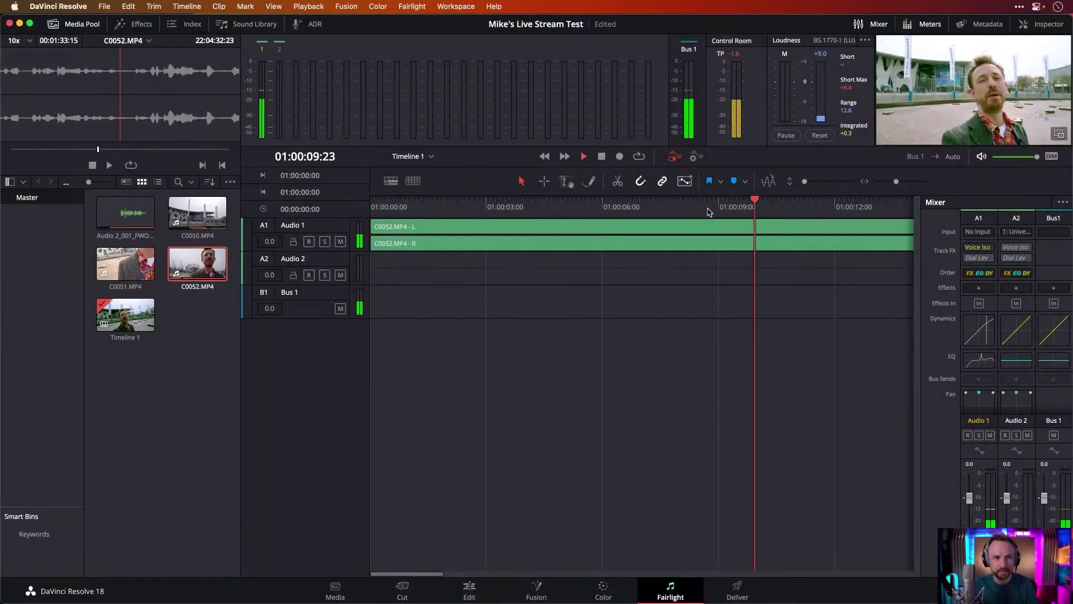
drag(713, 206, 340, 200)
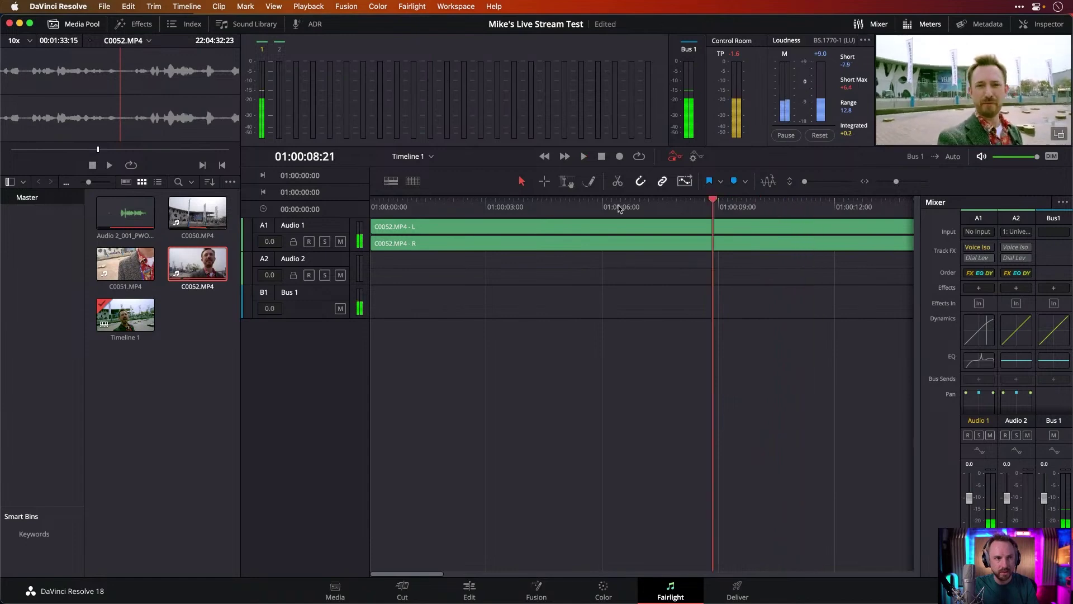
Set the Audio 1 Voice Isolation Amount to 53 during playback, then close its window
click(988, 250)
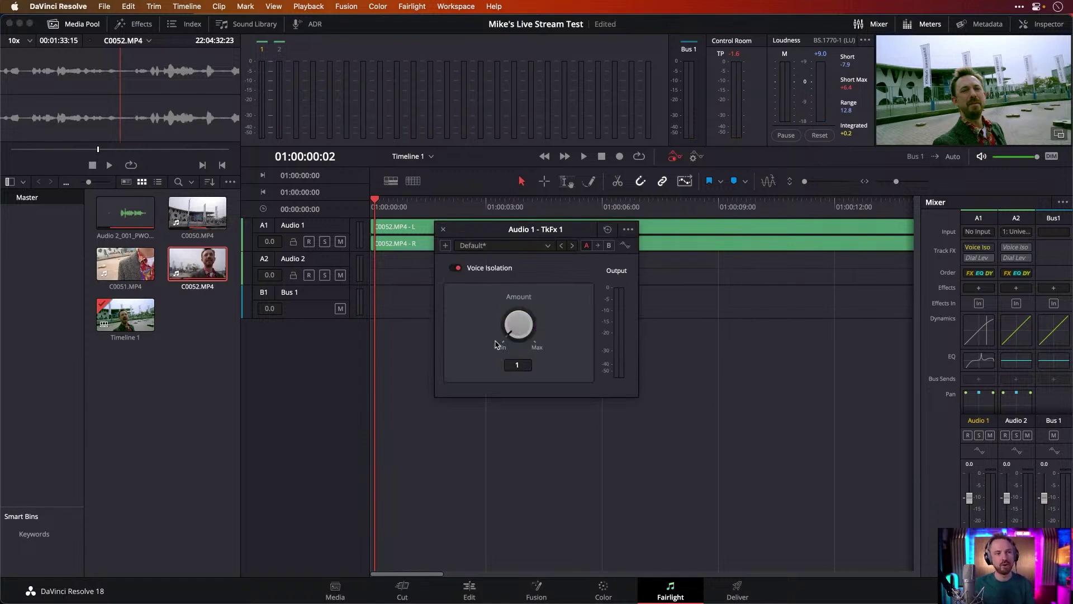
key(space)
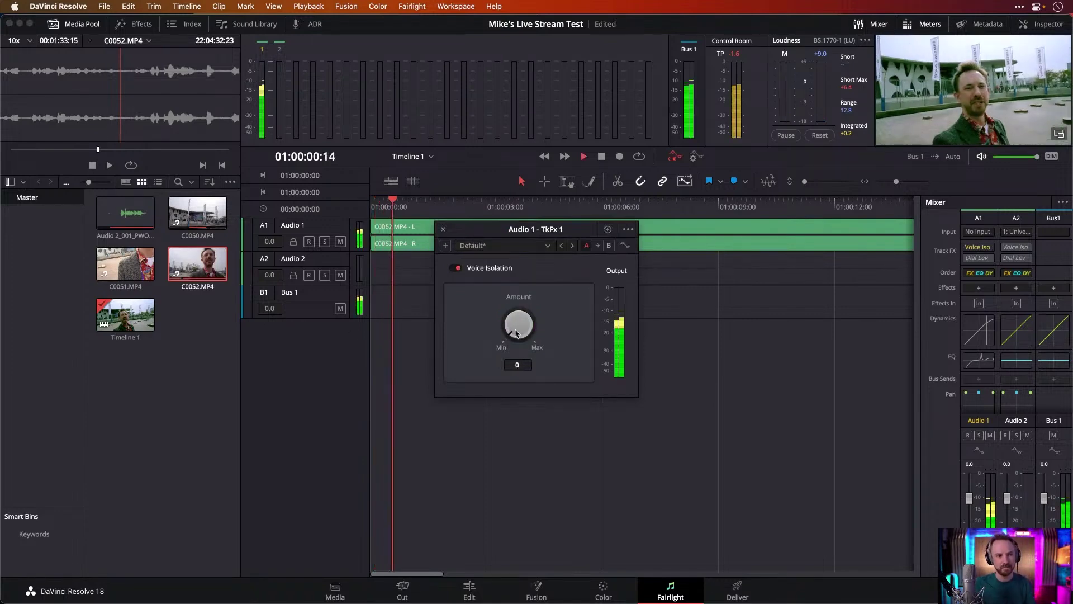
drag(515, 332, 629, 325)
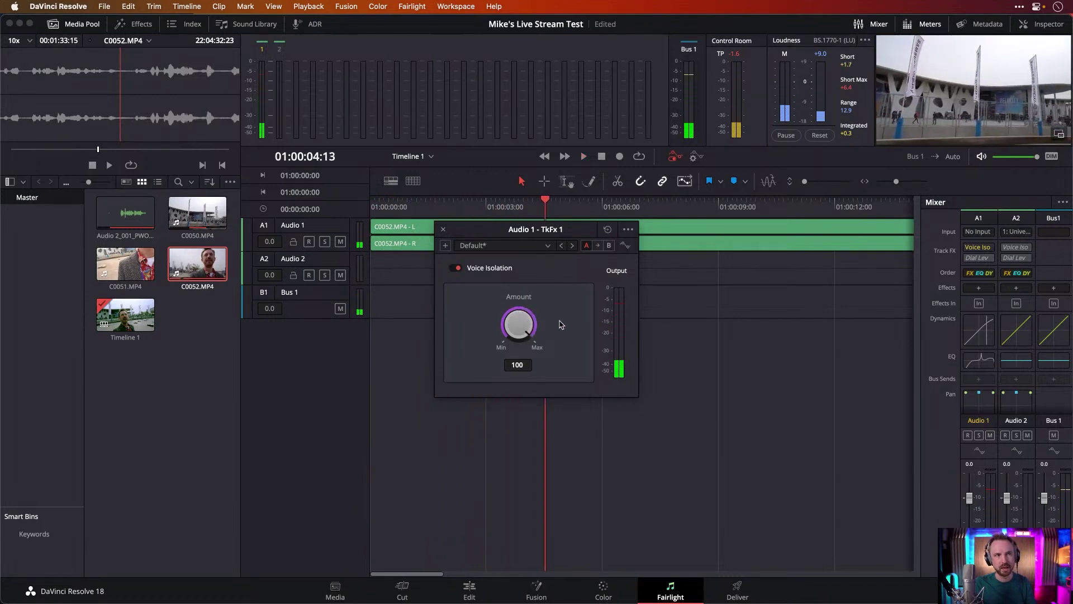
drag(540, 326, 449, 333)
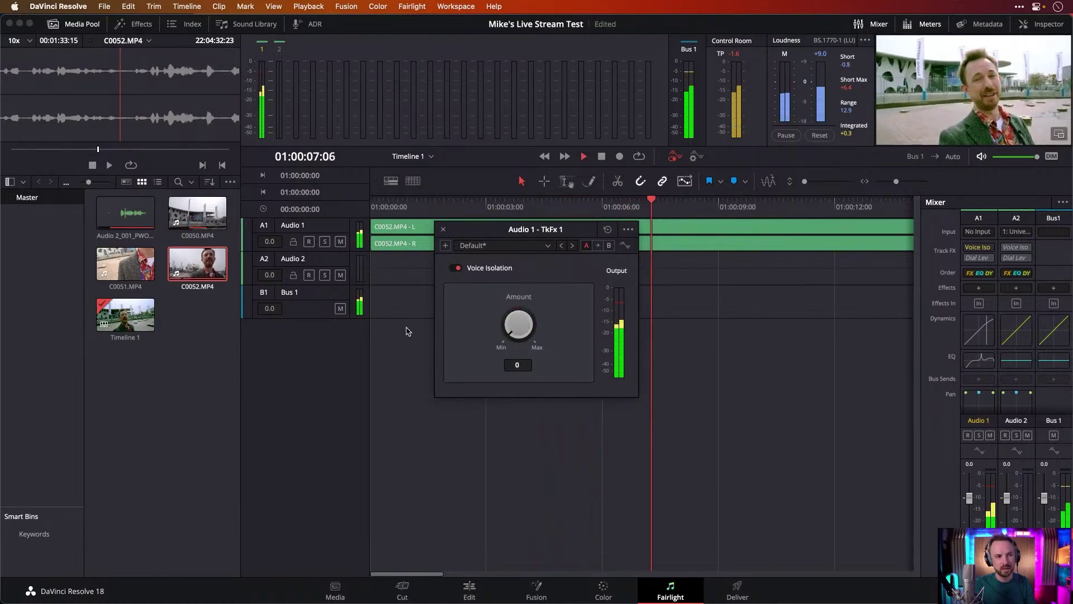
drag(447, 332, 551, 325)
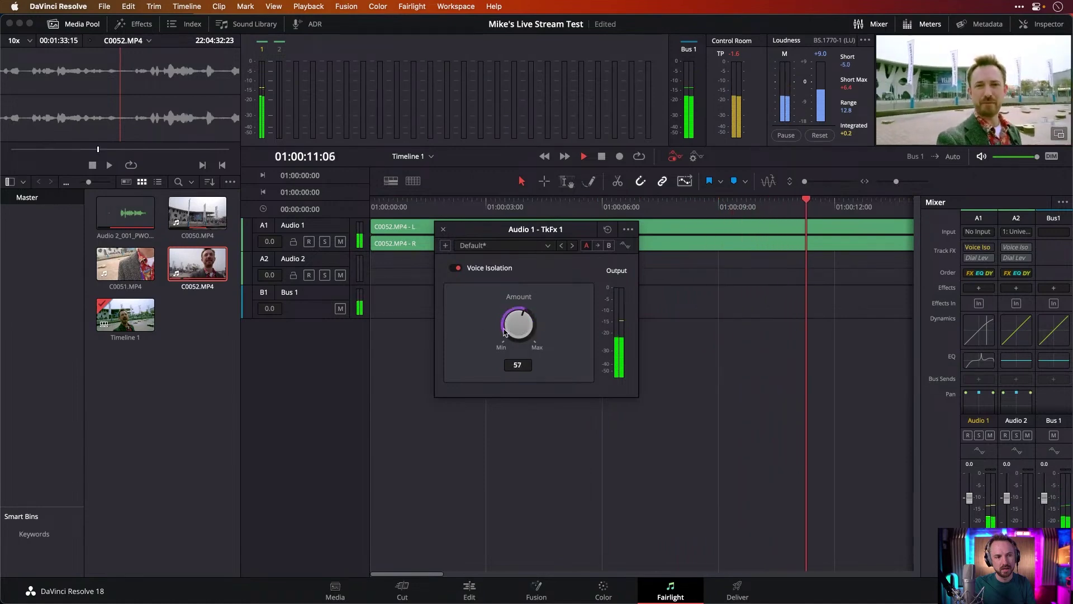
drag(550, 325, 510, 339)
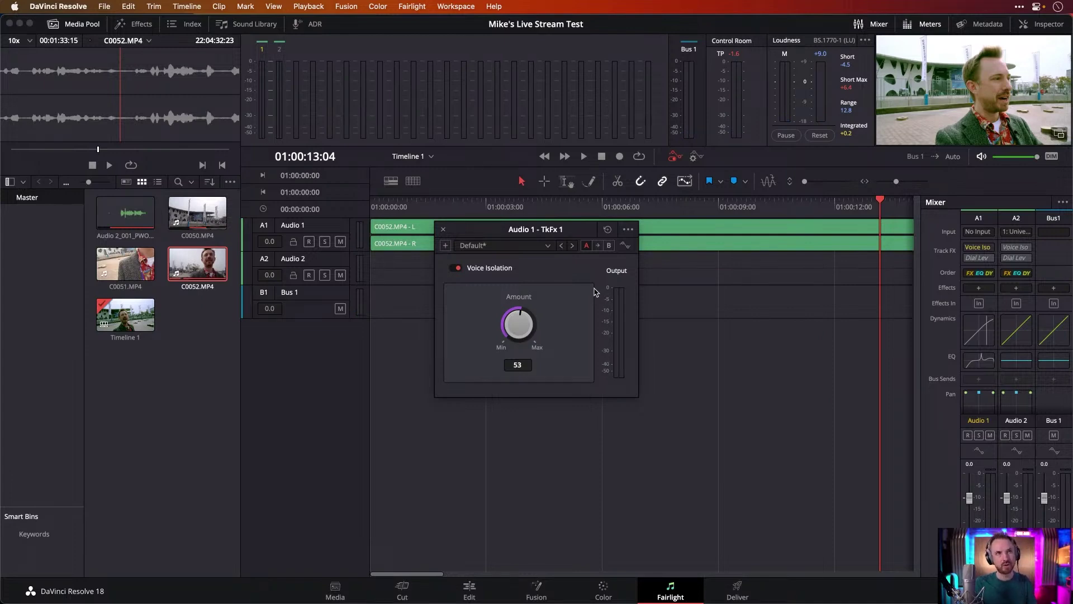
click(444, 230)
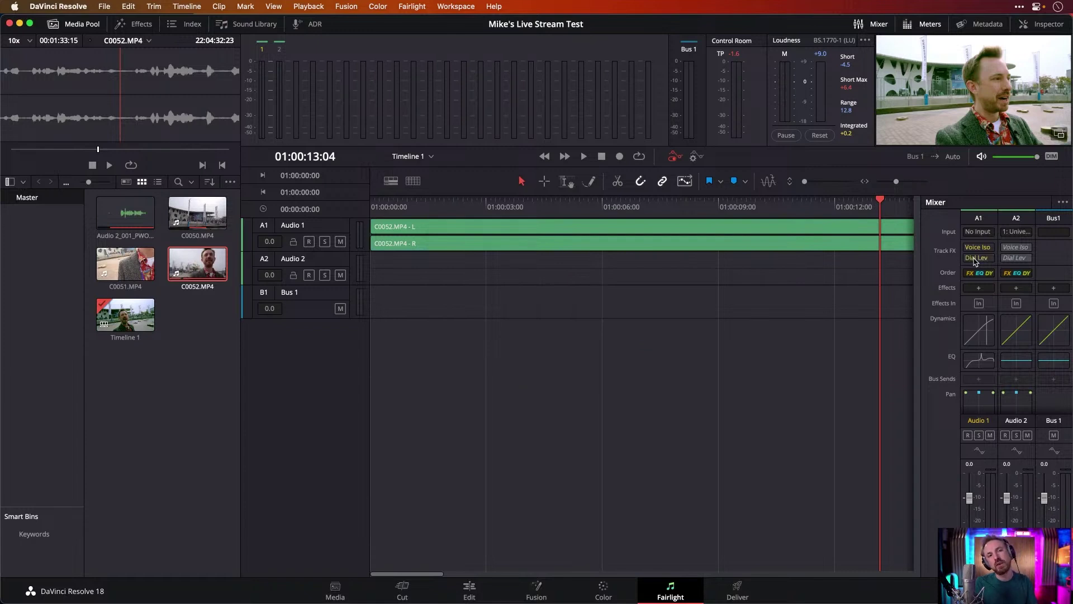
Play the clip from the start and disable the Dial Lev effect on A1
click(377, 207)
key(space)
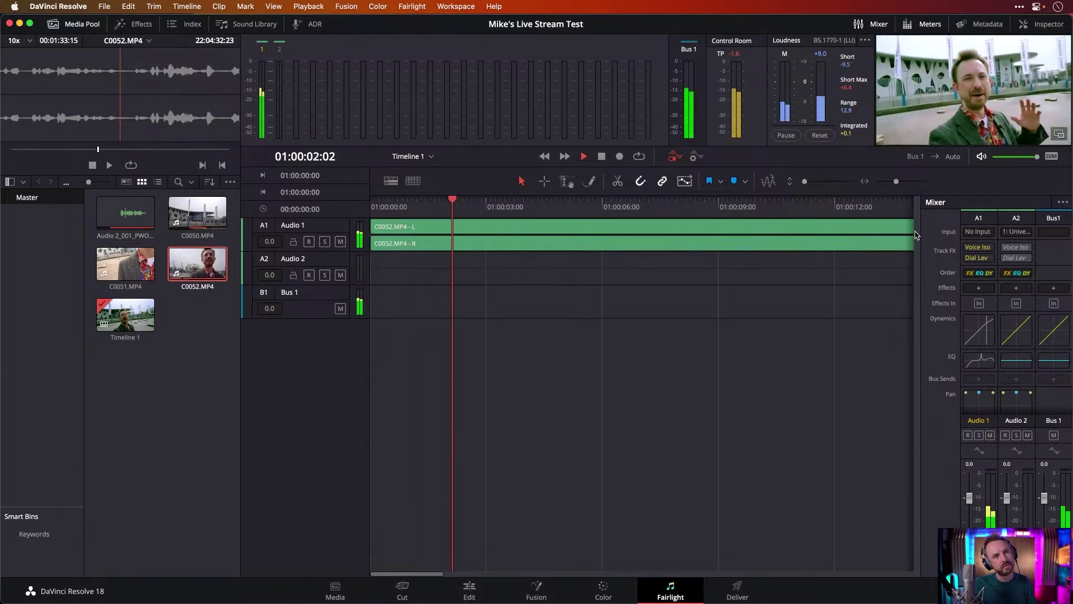
click(974, 262)
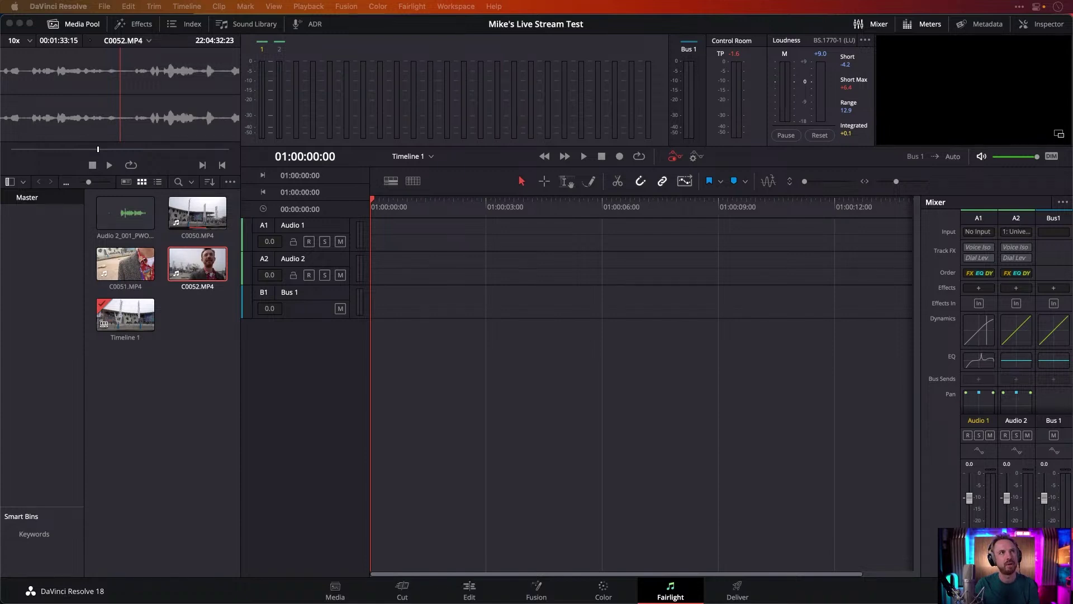
Drag the noisy test clips, including IMG_2219.MOV and 005 DeReverb.mp4, onto Audio 1 and play them
mouse_move(520, 17)
mouse_down()
mouse_move(440, 279)
mouse_move(390, 235)
mouse_up()
key(space)
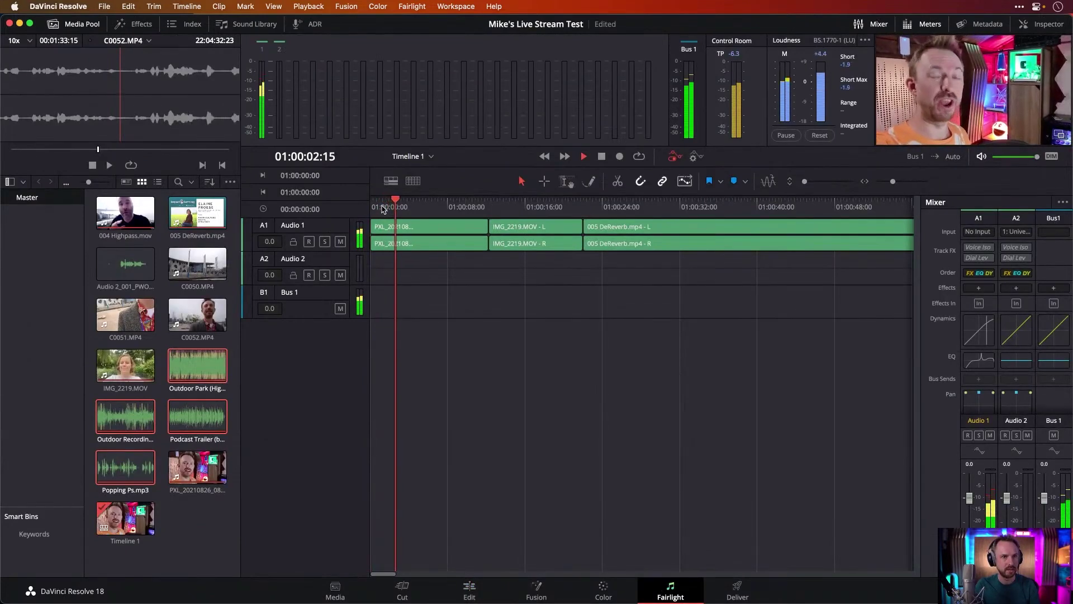
key(space)
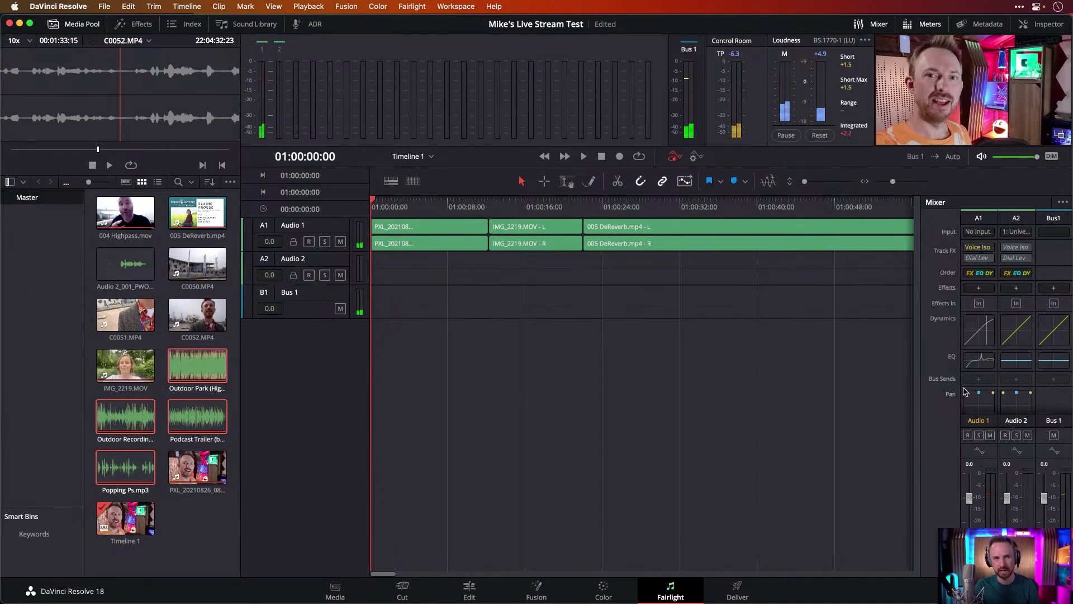
key(space)
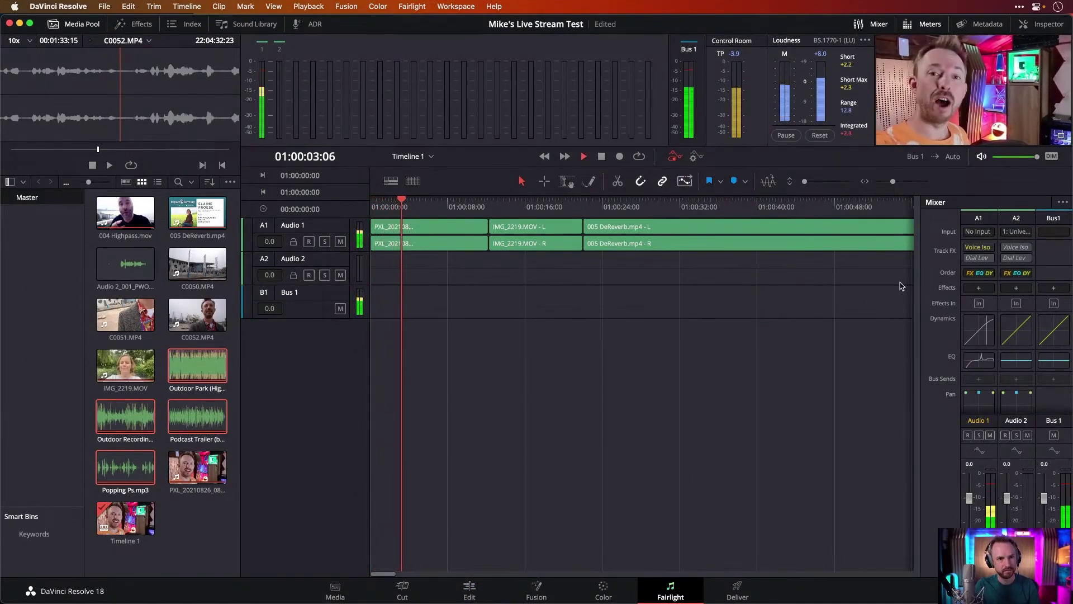
Re-enable Dial Lev on A1 and replay IMG_2219.MOV from 01:00:12:06
click(970, 256)
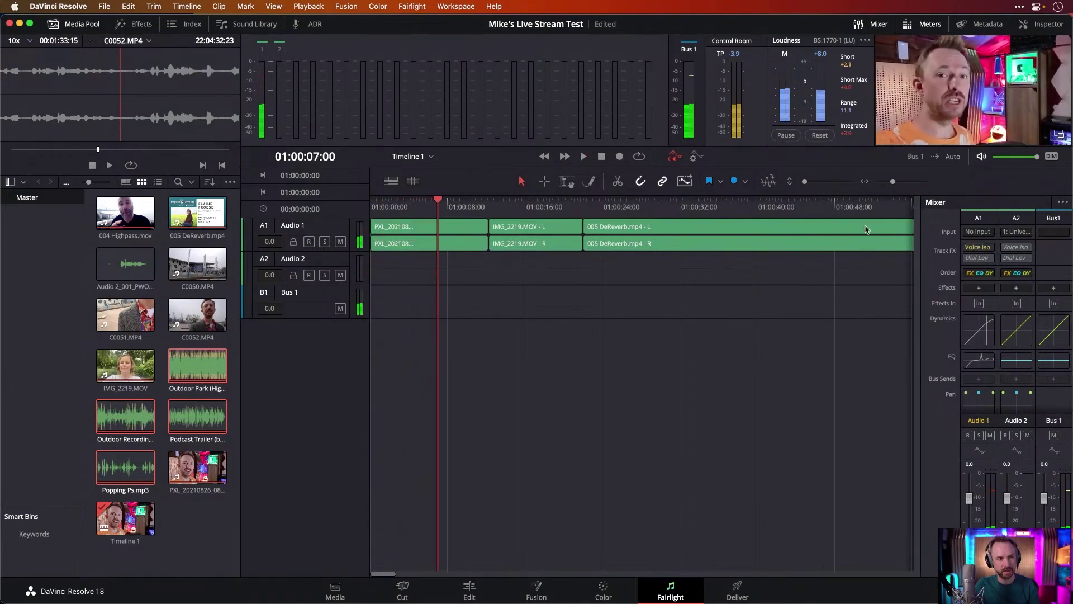
click(501, 214)
key(space)
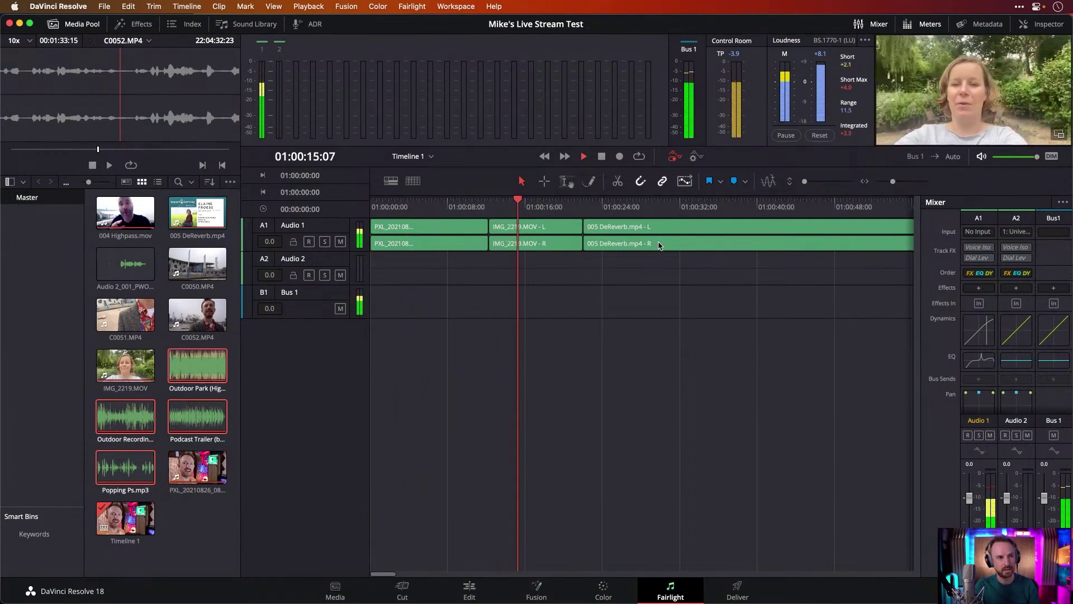
click(489, 208)
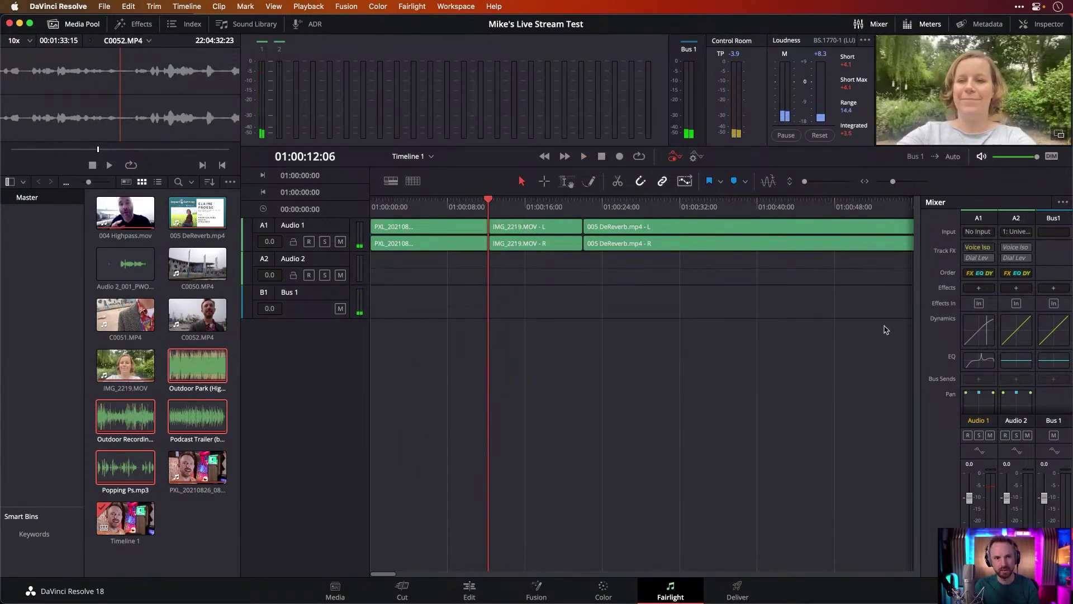
key(space)
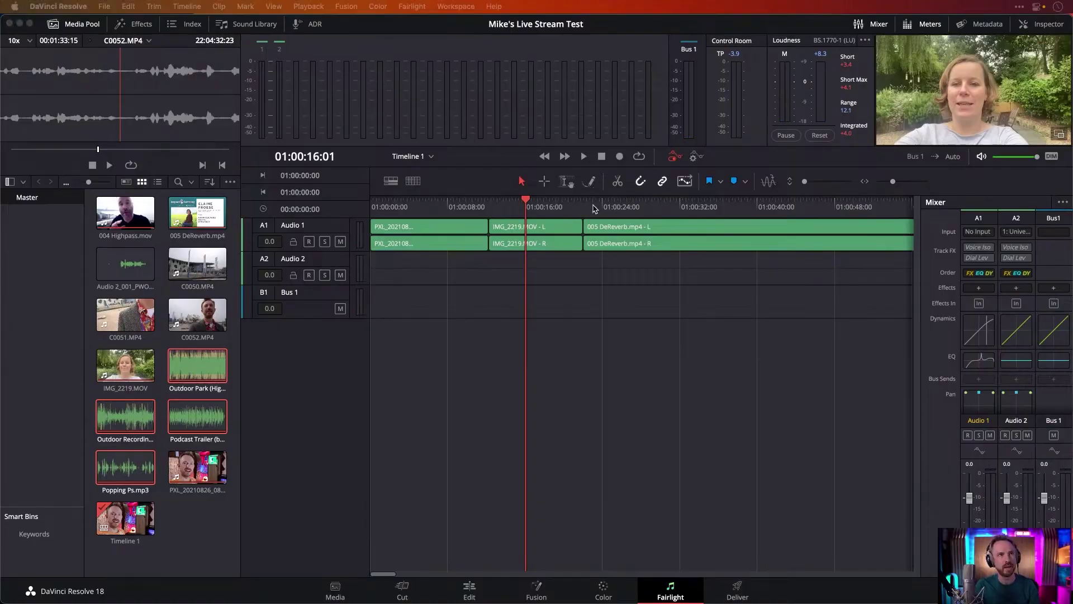
Play the 005 DeReverb clip, replaying it from its start
mouse_move(593, 207)
mouse_down()
mouse_move(665, 210)
mouse_move(638, 210)
mouse_up()
key(space)
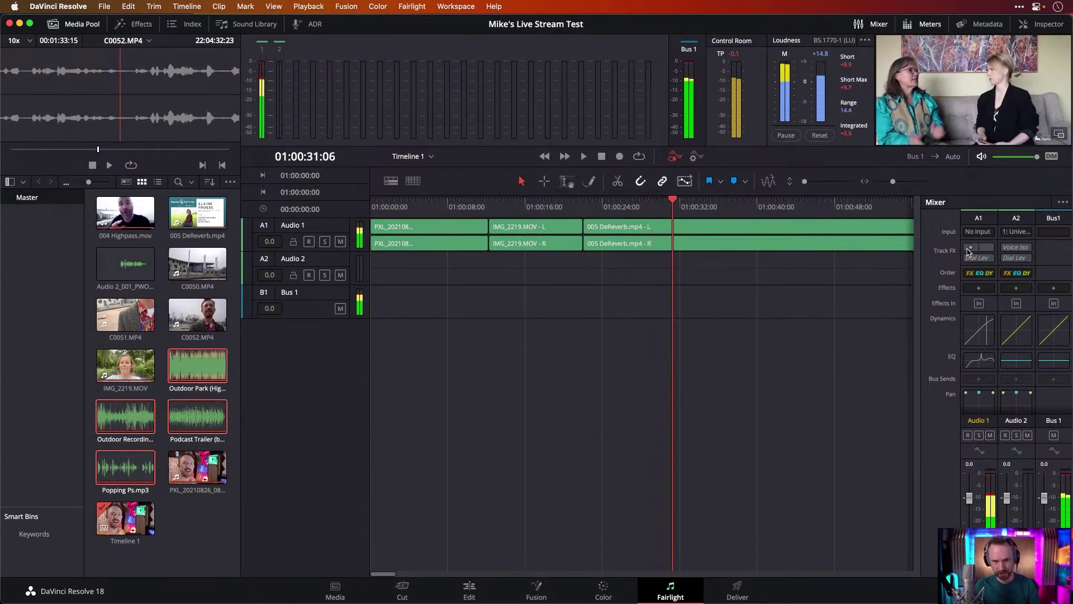
click(648, 207)
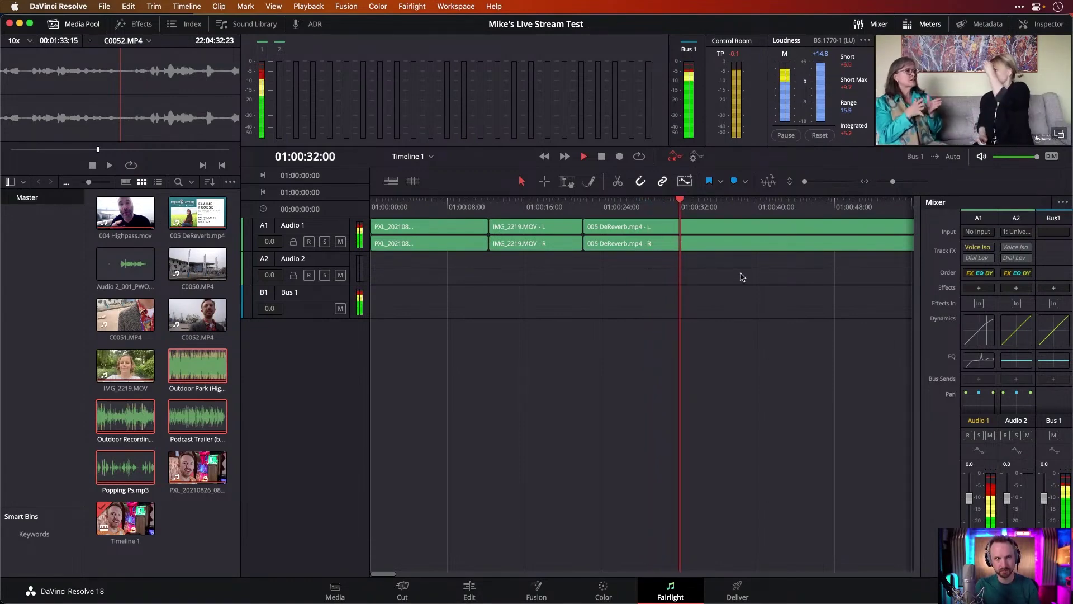
click(586, 210)
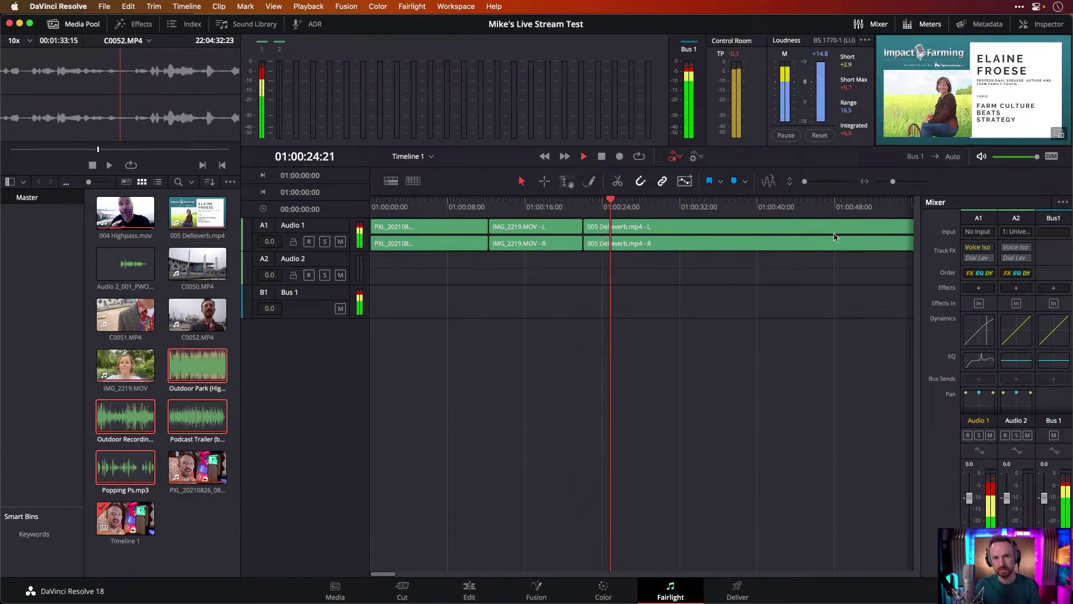
Toggle Voice Iso on A1 during playback, leaving it bypassed
click(972, 246)
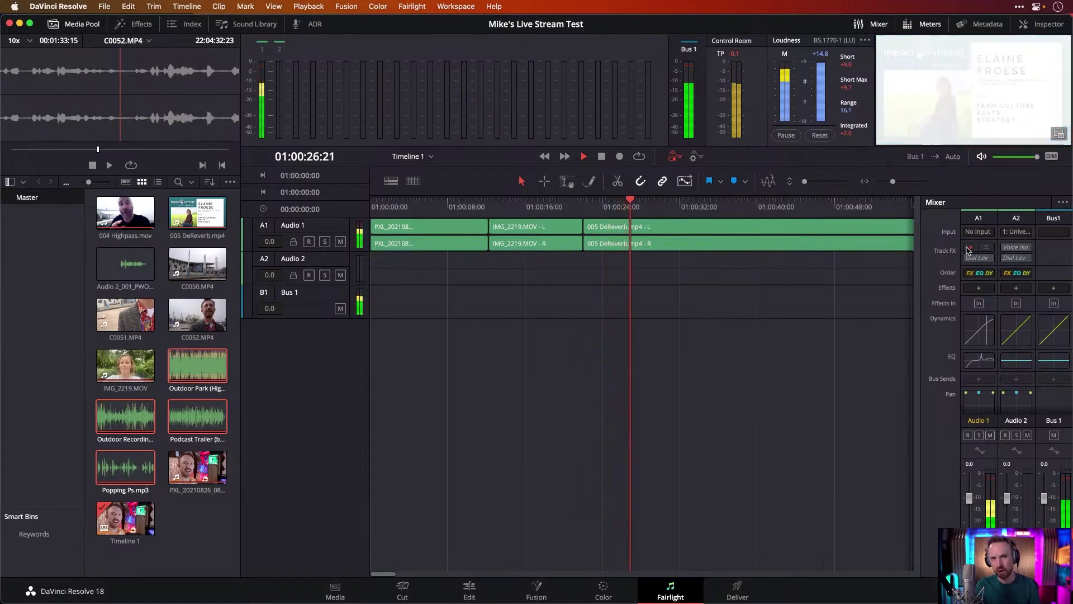
click(969, 251)
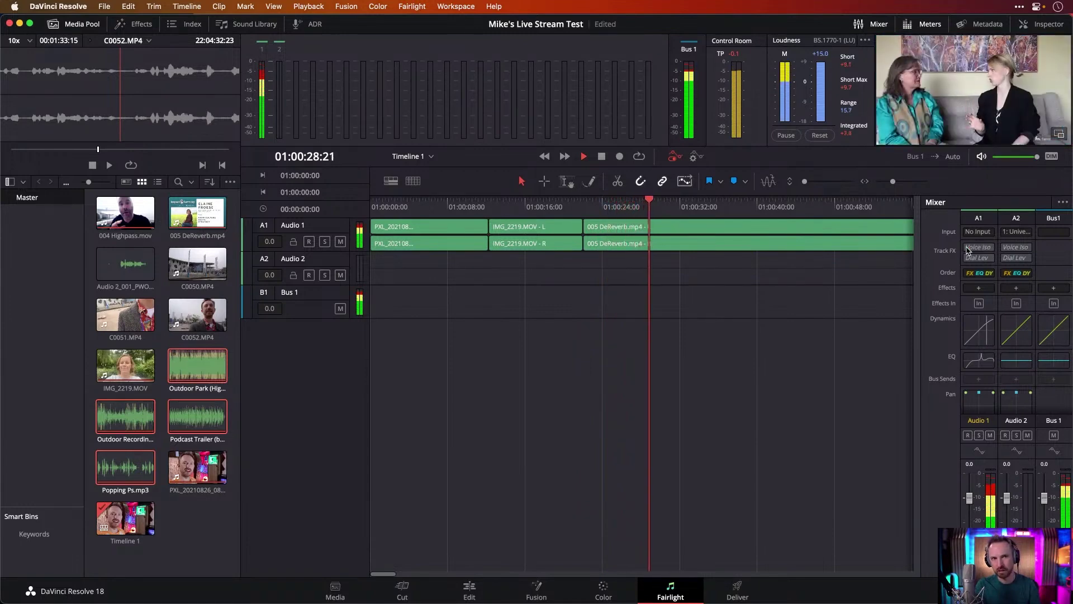
click(968, 250)
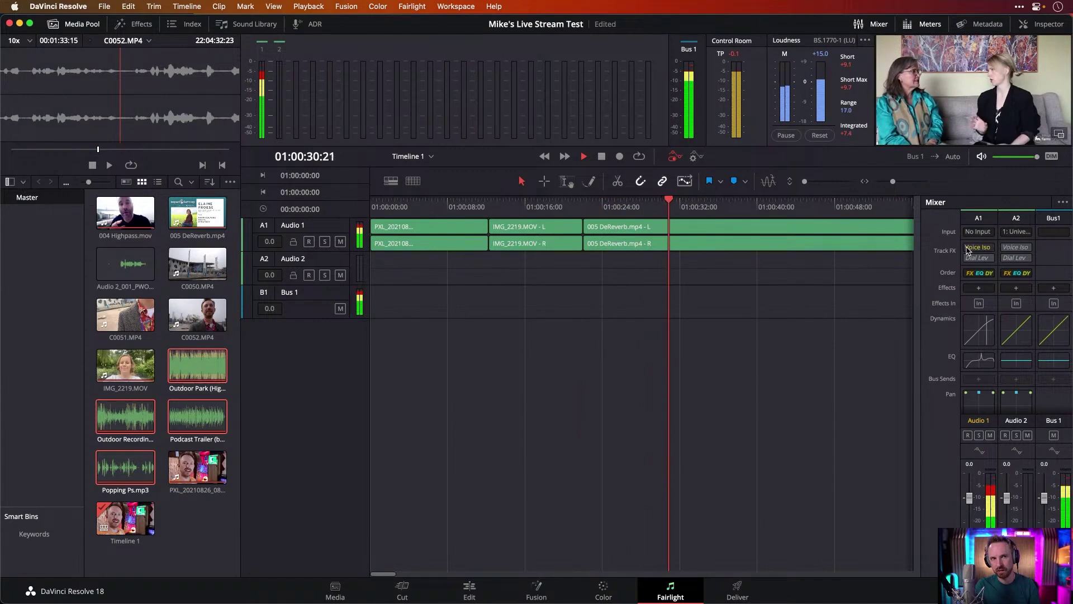
click(969, 250)
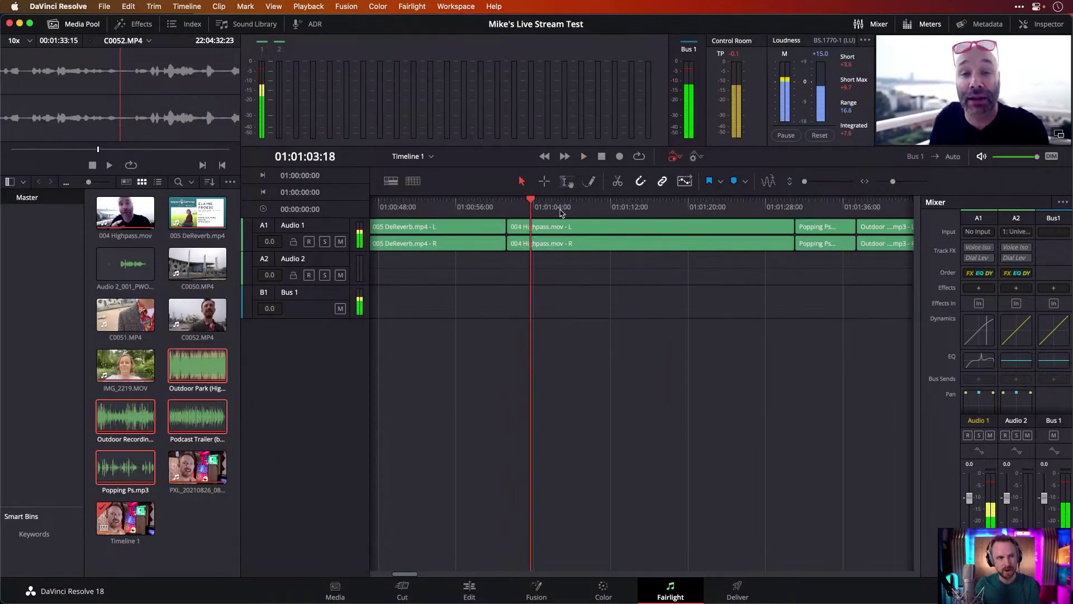
From the 004 Highpass clip, apply the Dialog - Male EQ preset to Audio 1
click(511, 209)
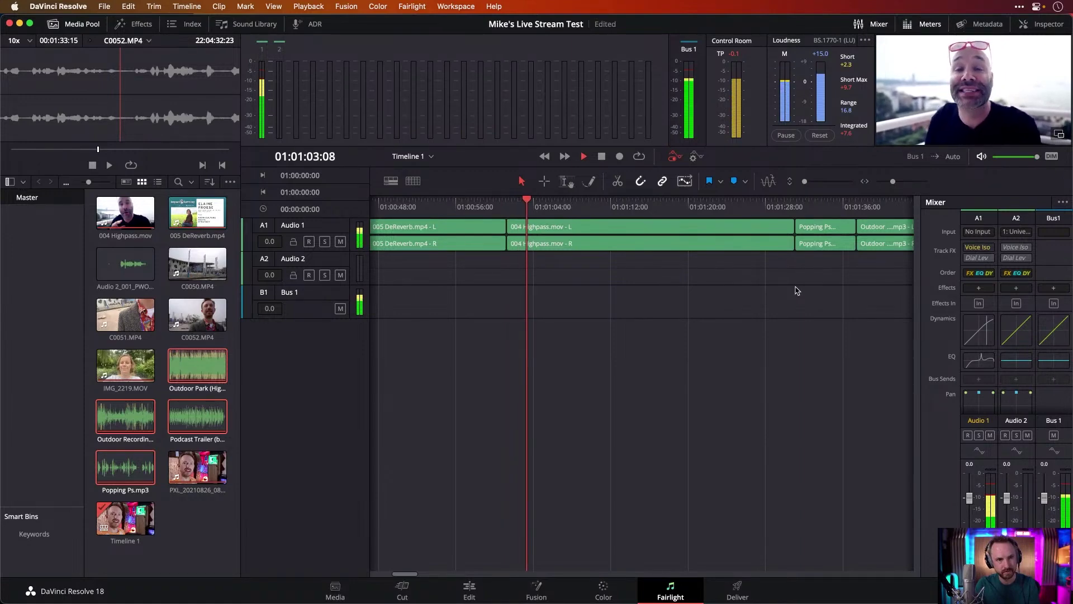
double_click(975, 359)
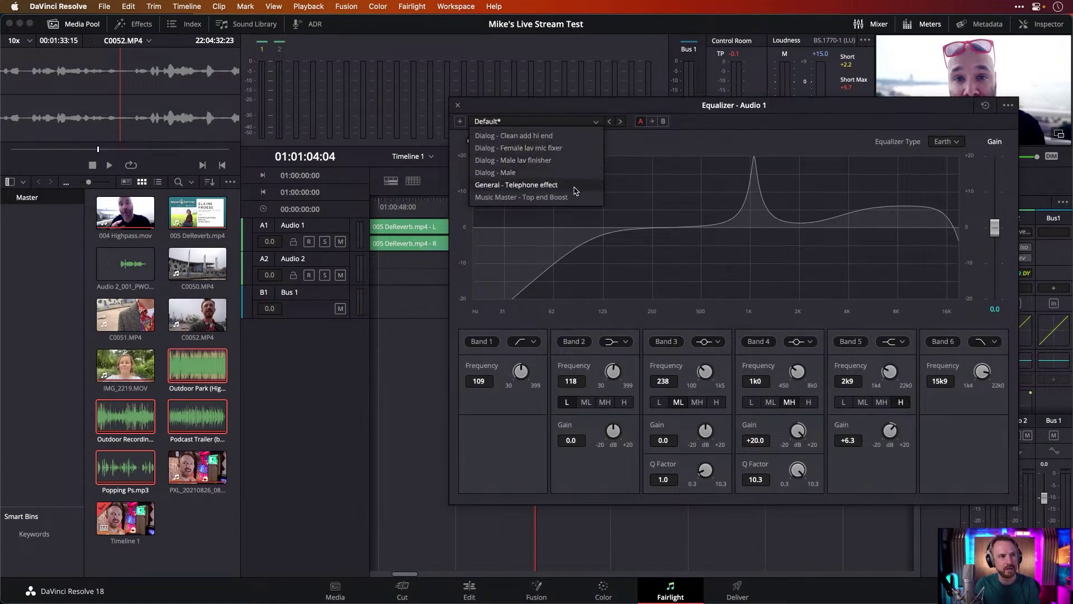
click(797, 127)
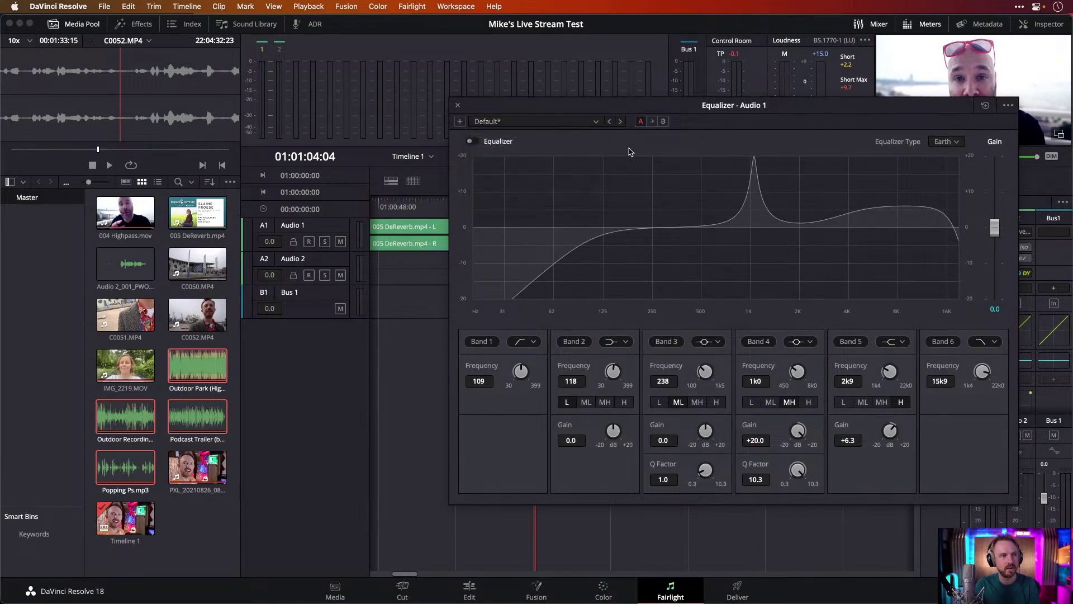
click(527, 122)
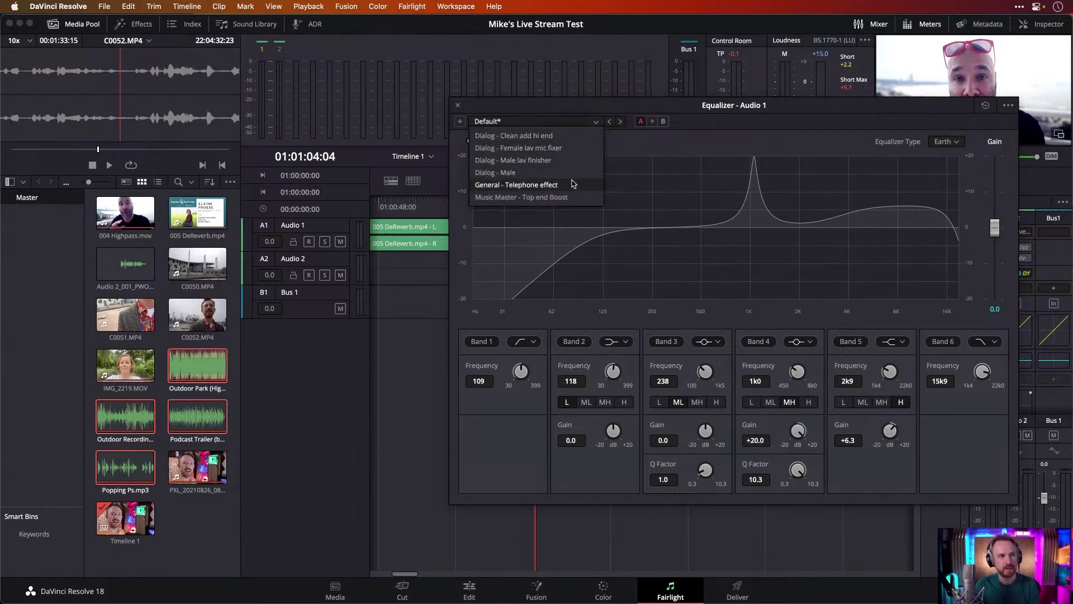
click(504, 172)
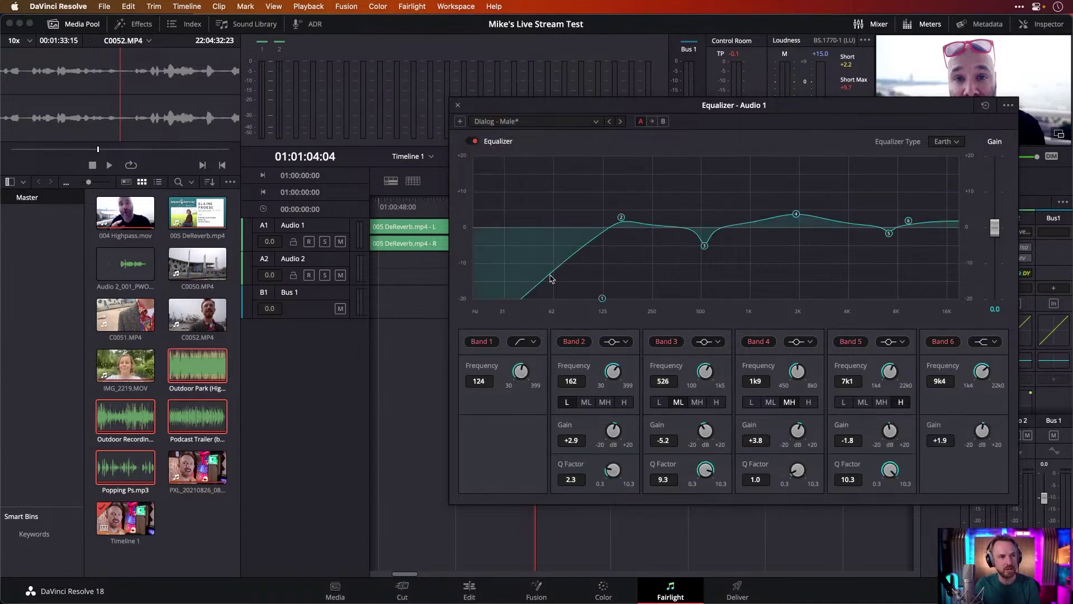
Raise the low cut to about 280 Hz, audition it, and close the Equalizer
drag(602, 300, 660, 301)
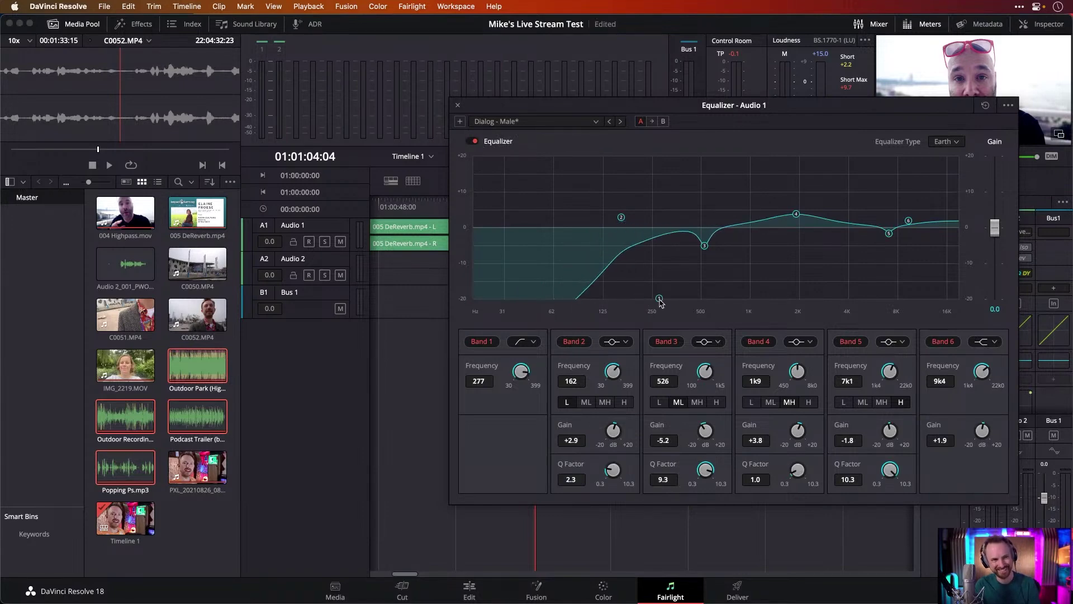
key(space)
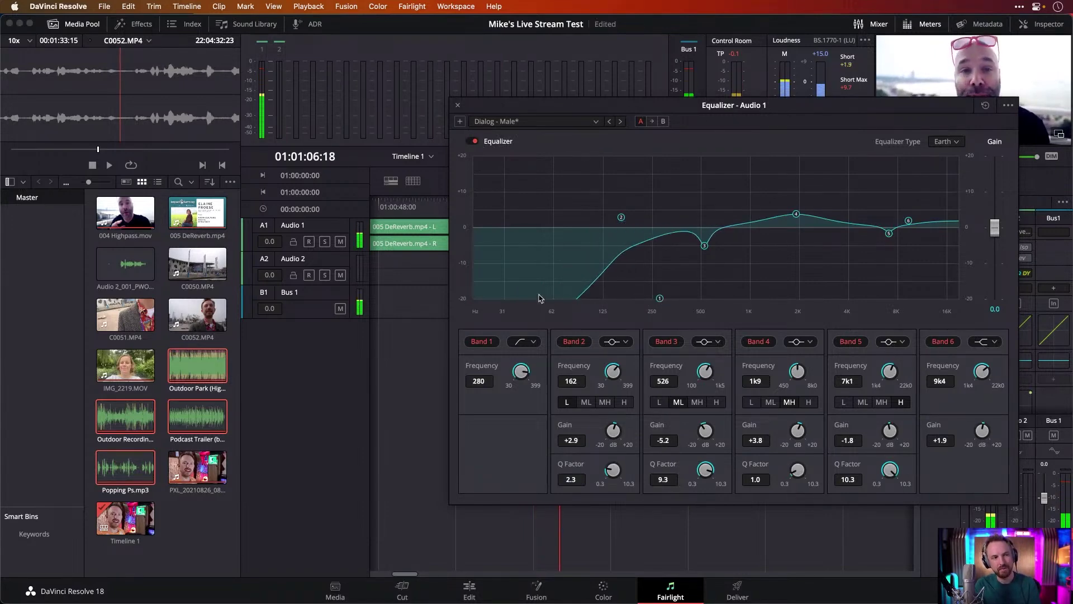
click(460, 106)
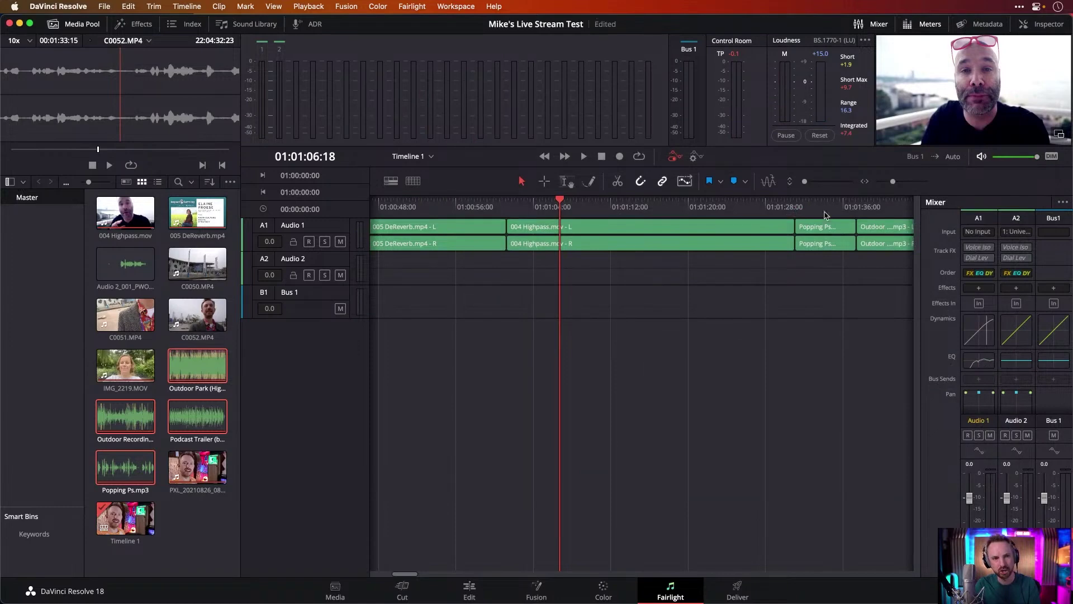
Audition the Popping Ps clip on Audio 1 to hear the plosive pops
click(801, 208)
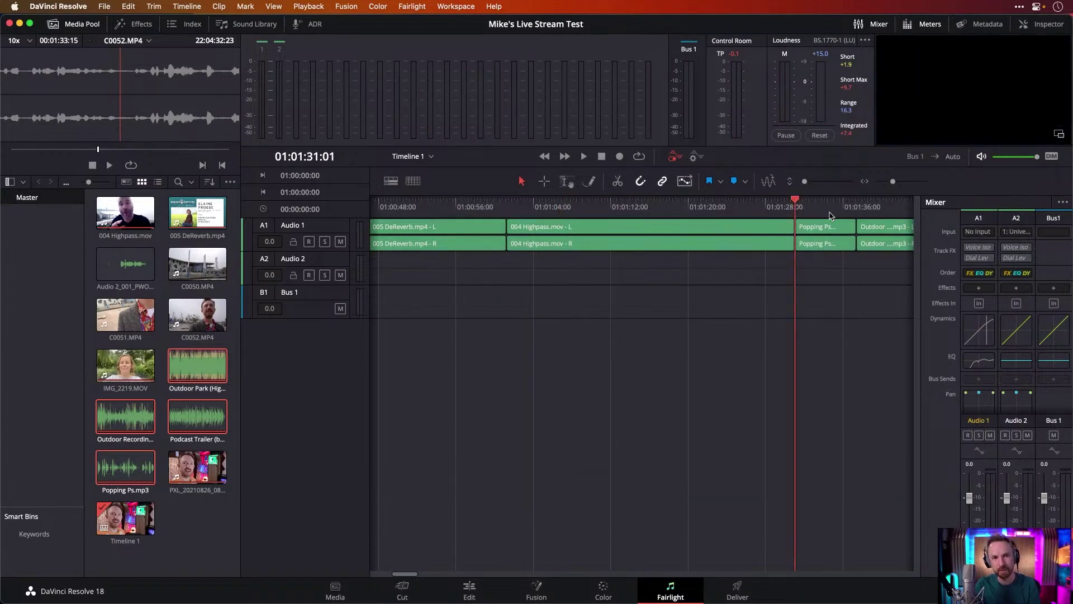
key(space)
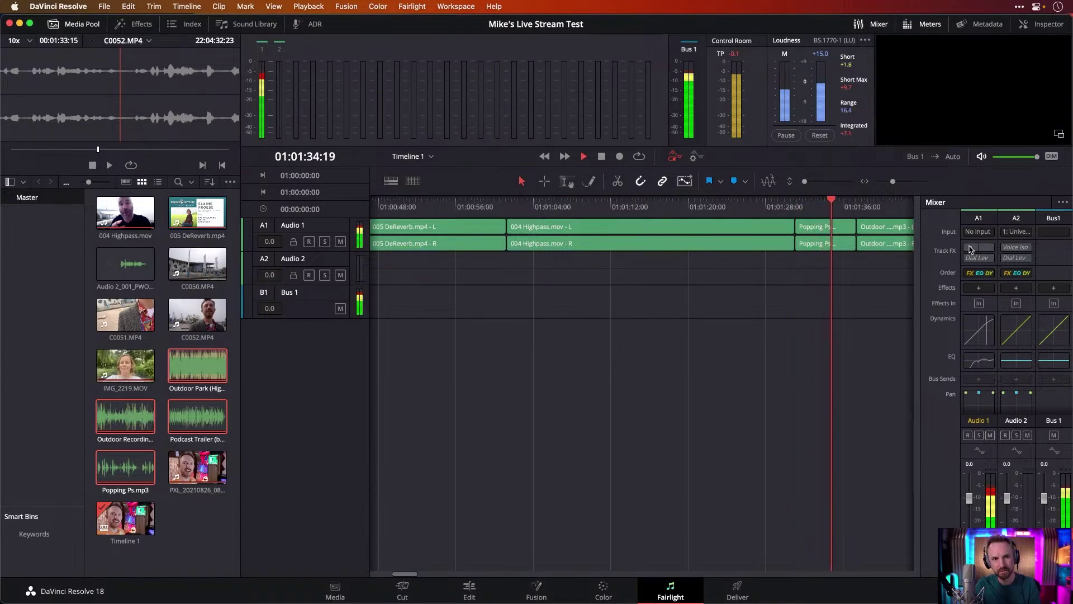
key(space)
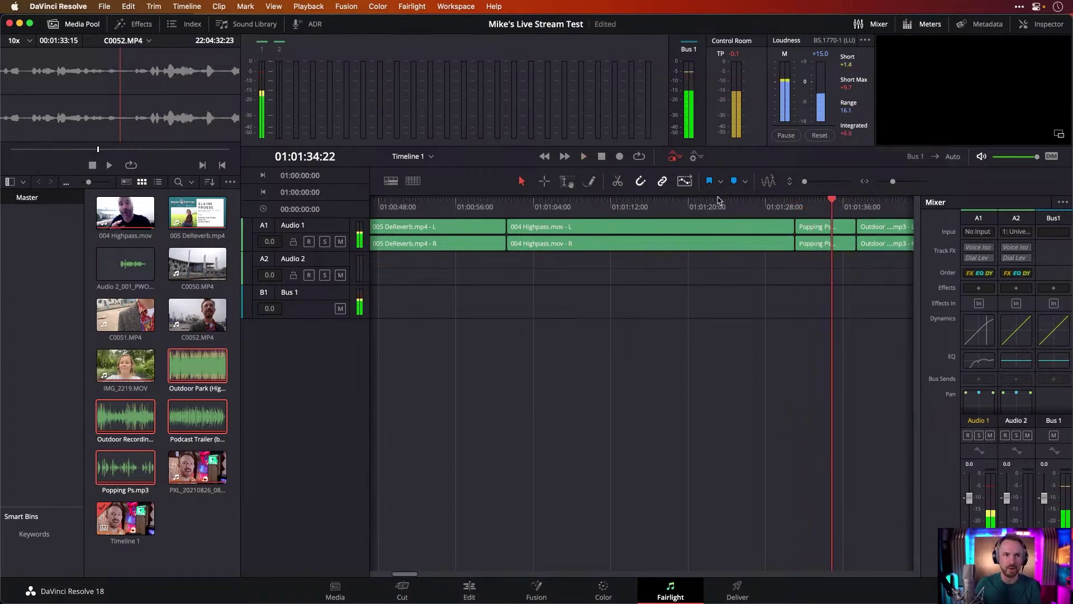
key(space)
Add a Dialogue Processor to Audio 1, setting De-Pop to 110 Hz and amount 0.44 during playback
click(981, 288)
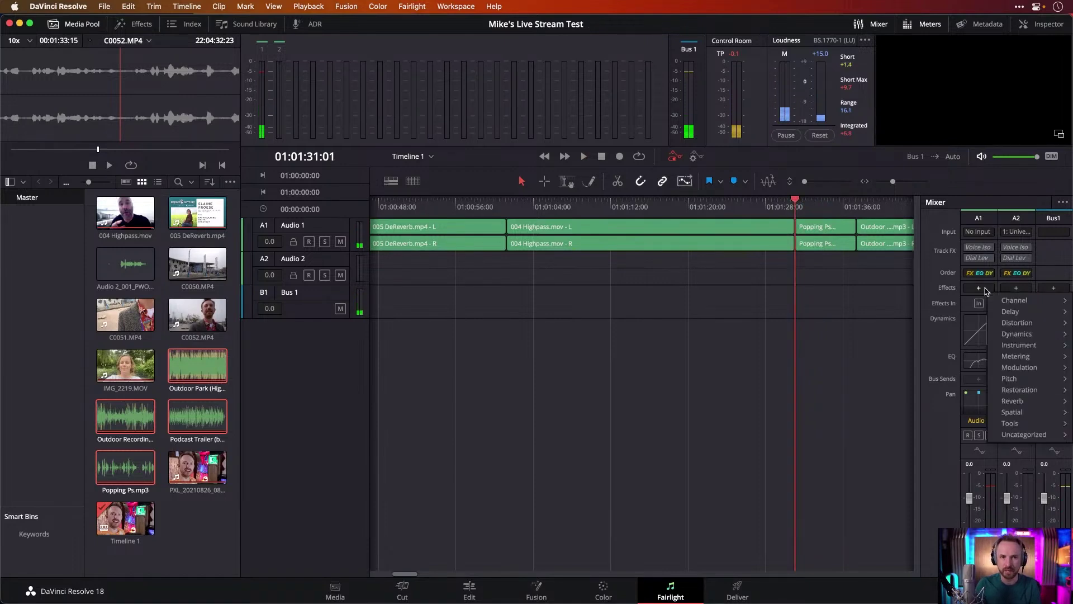
click(939, 306)
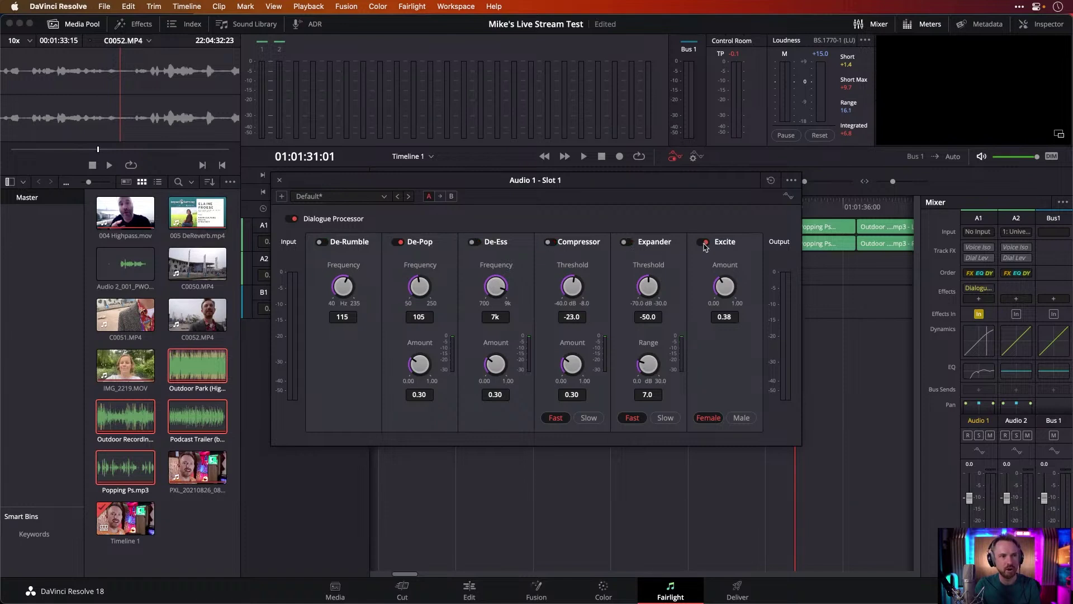
key(space)
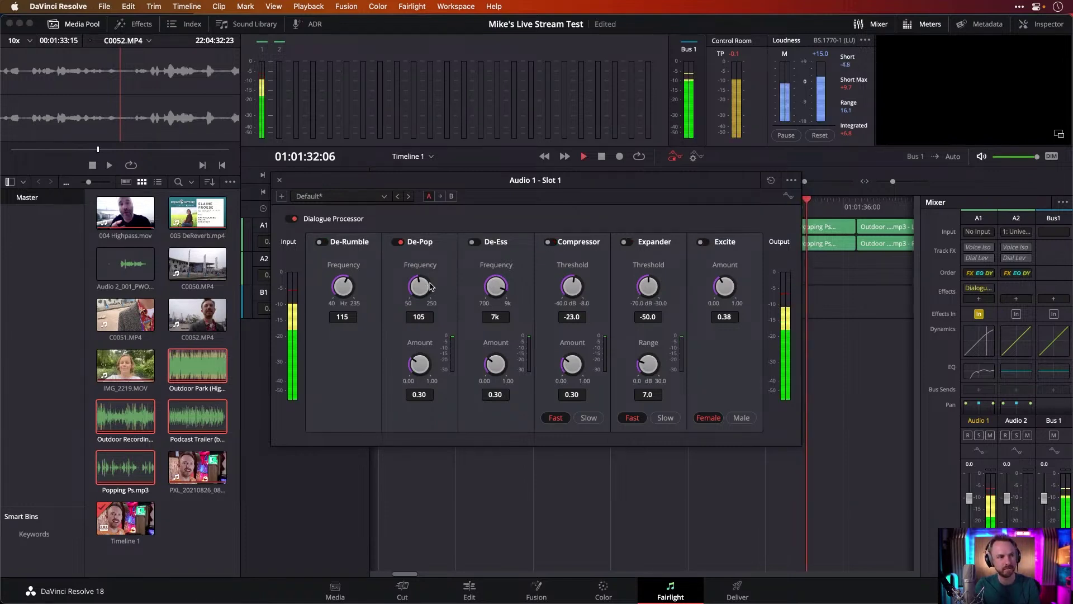
mouse_move(430, 287)
mouse_down()
mouse_move(443, 262)
mouse_move(446, 292)
mouse_up()
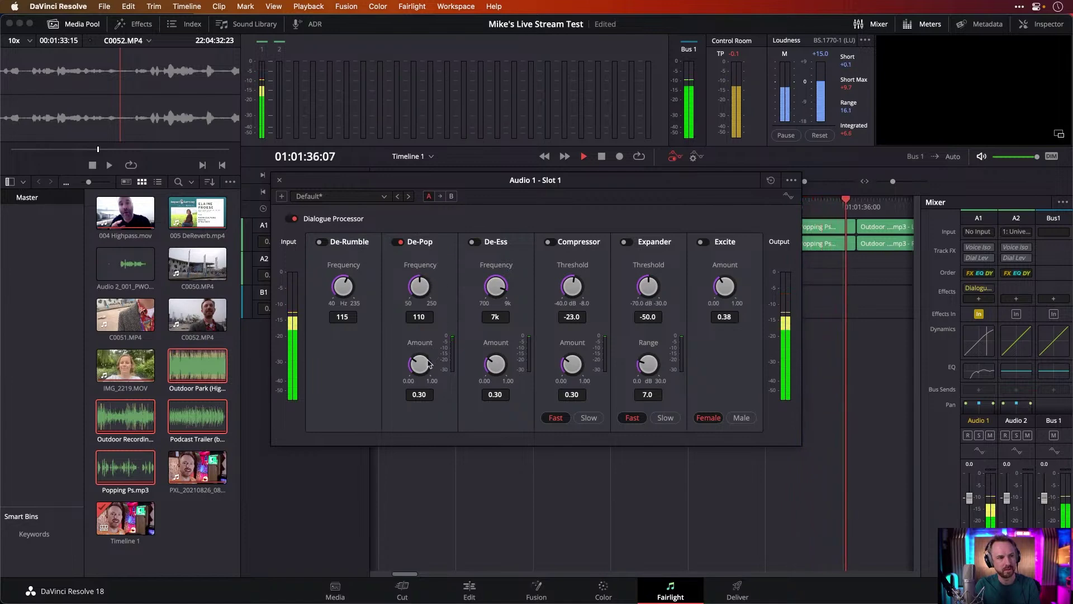
click(822, 201)
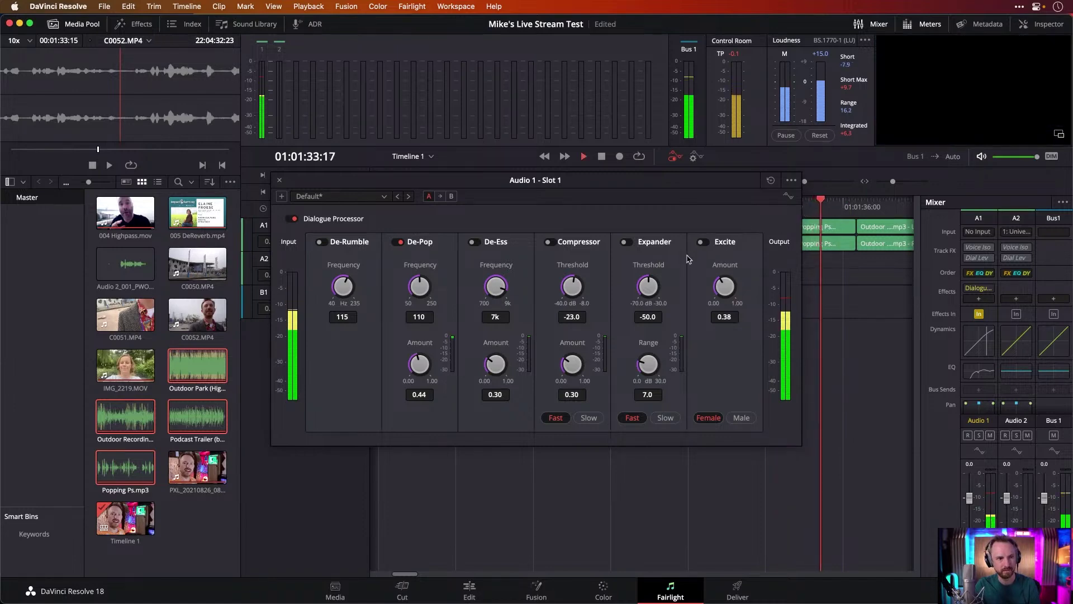
click(280, 180)
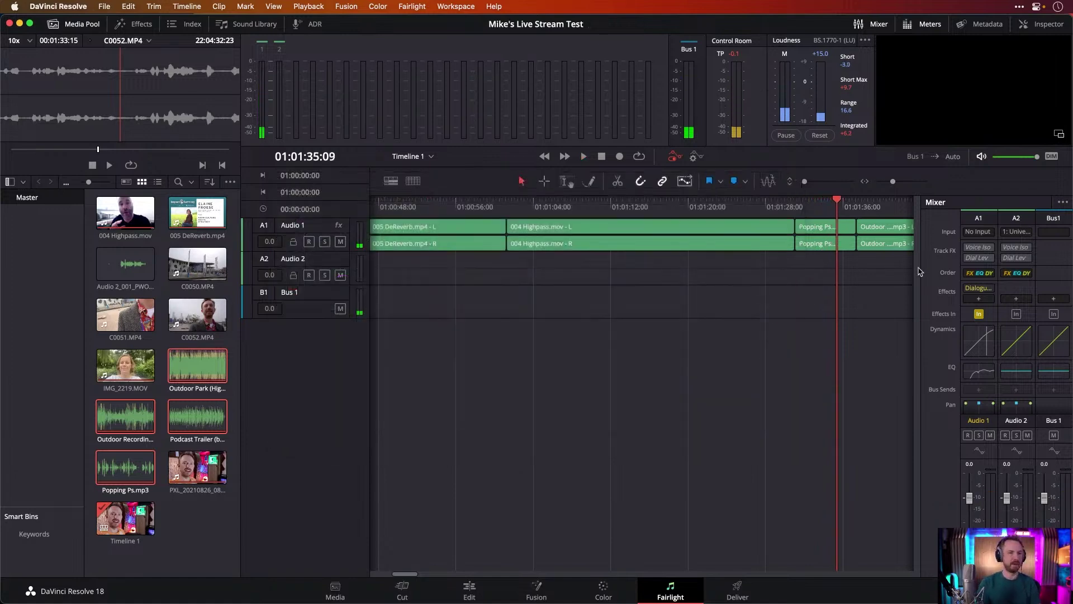
Delete the Dialogue Processor plugin from Audio 1 and replay the popping section
click(993, 291)
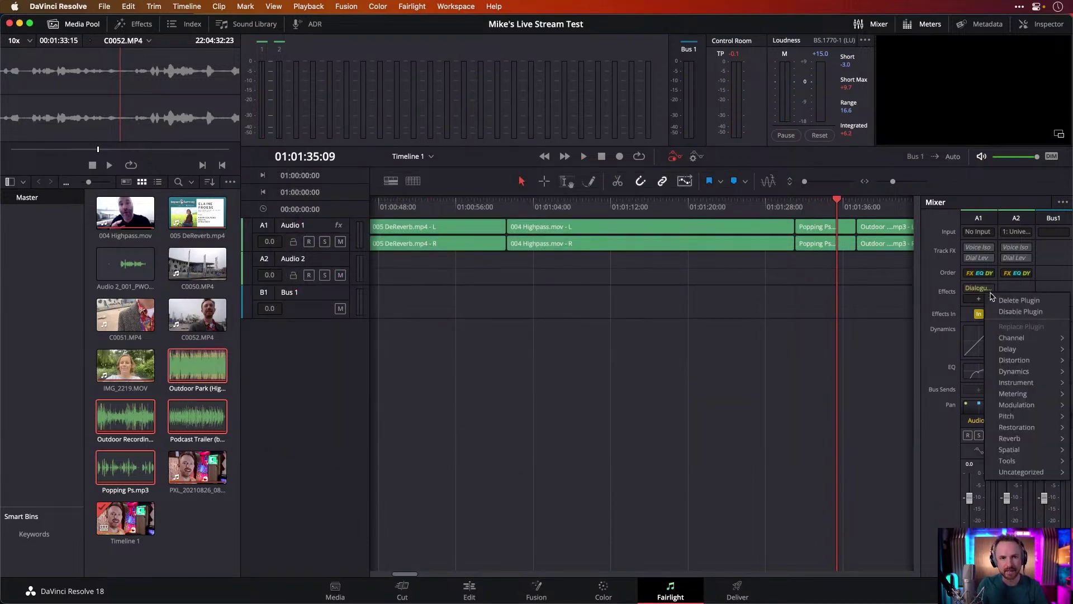
click(1019, 301)
key(space)
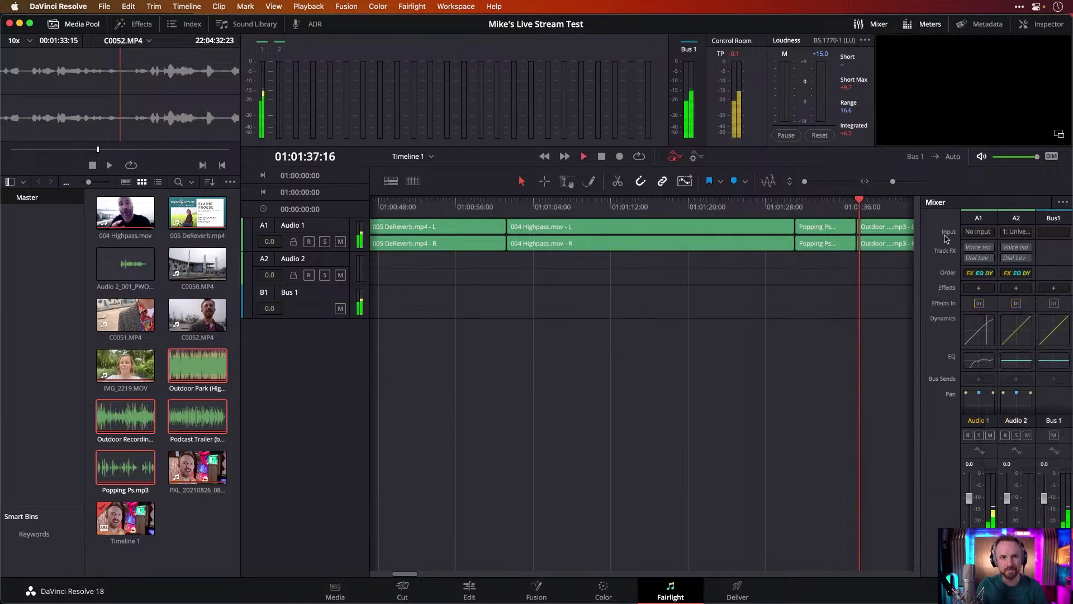
click(856, 207)
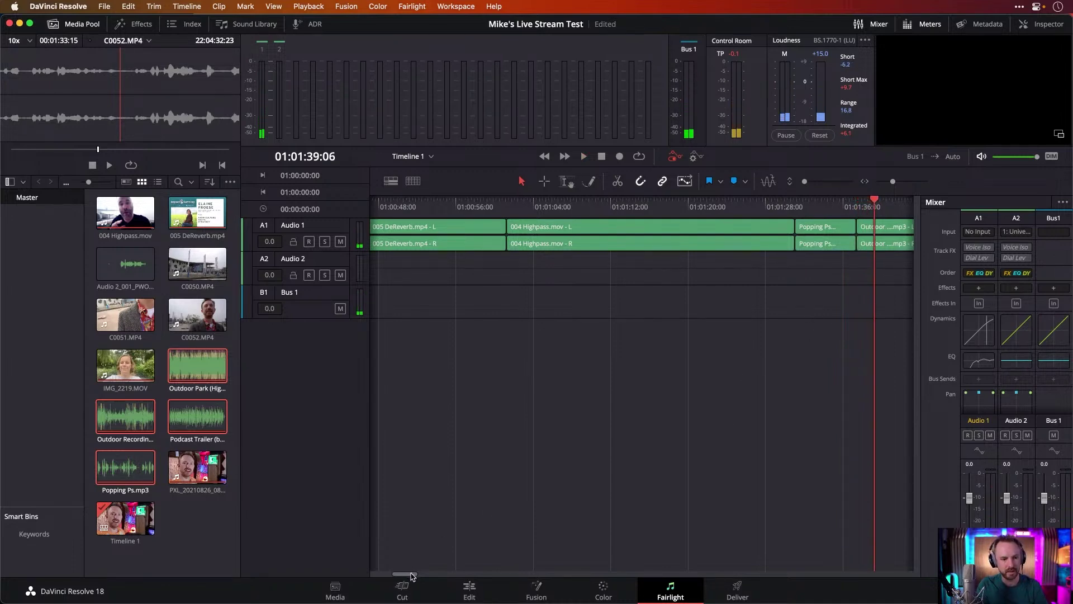
drag(411, 577, 840, 574)
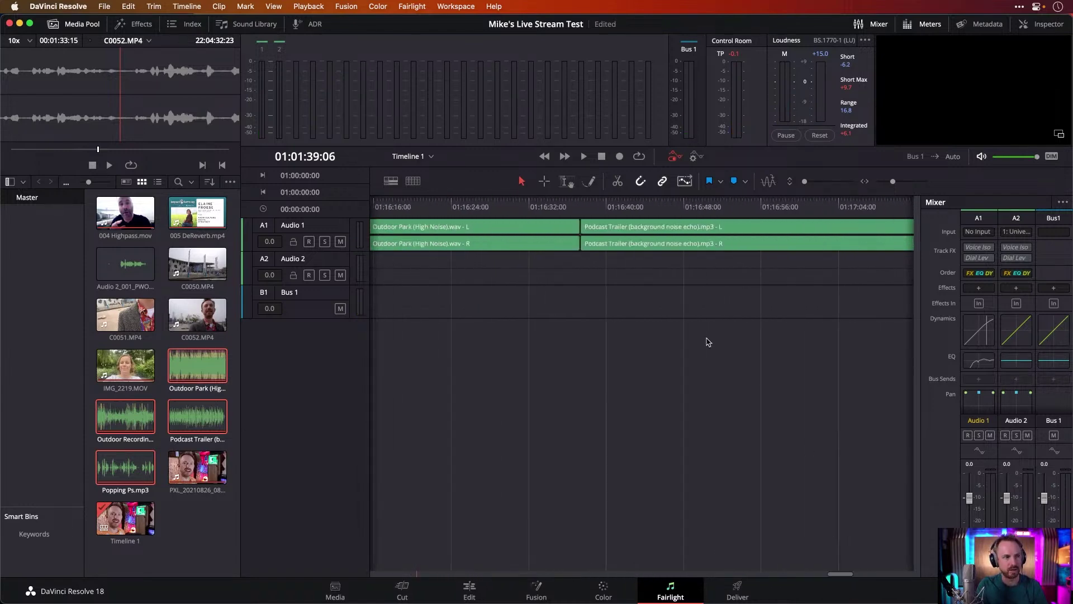
Play the Podcast Trailer clip on Audio 1 with Voice Isolation bypassed
click(584, 208)
key(space)
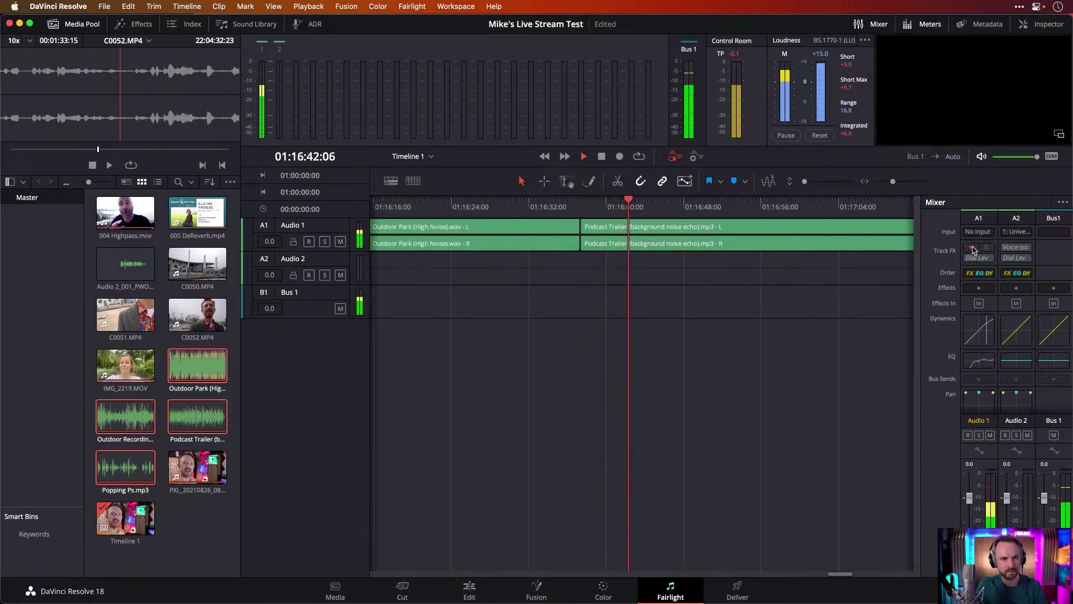
click(975, 250)
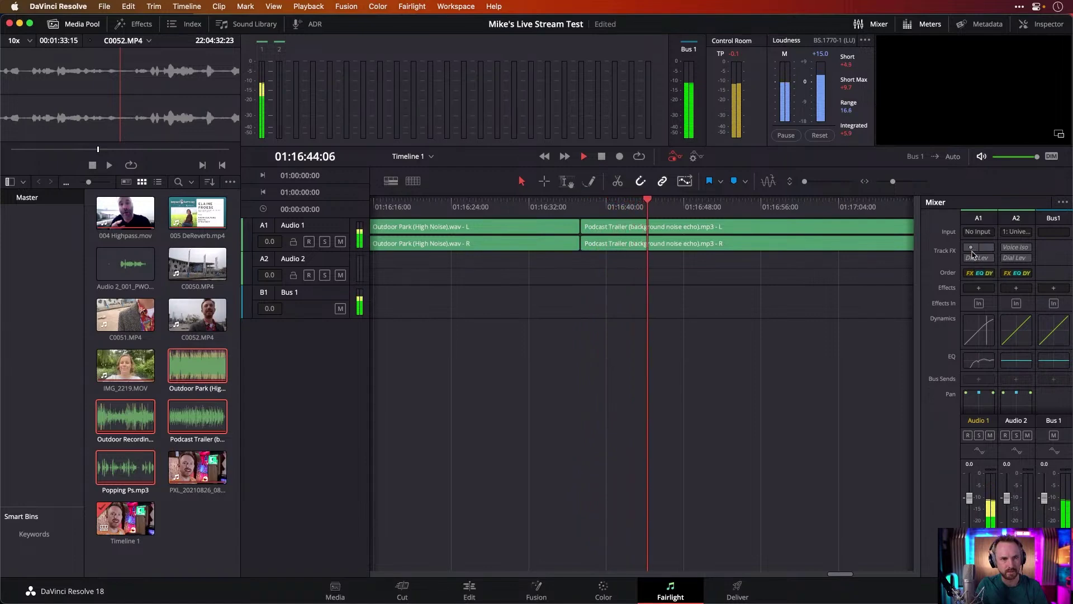